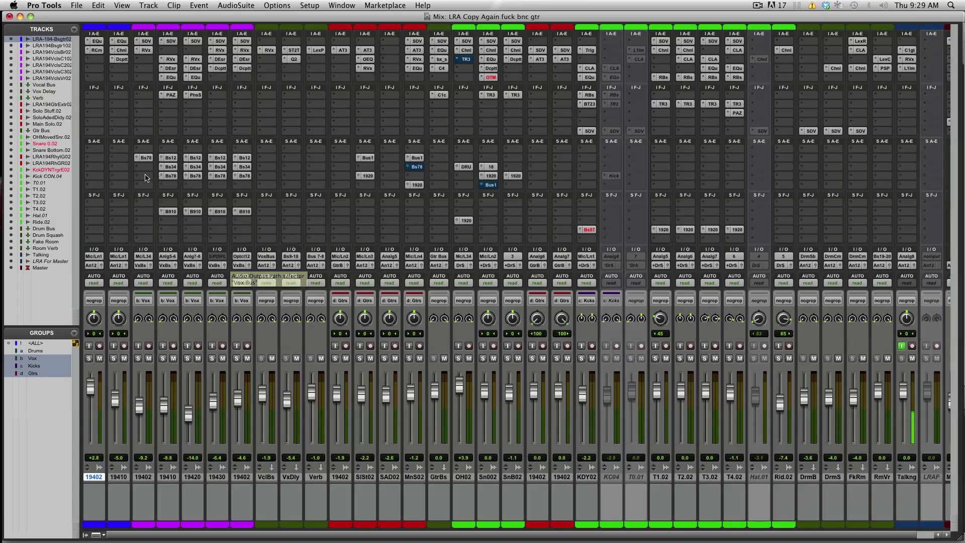
Step: Solo the first bass track, bypass its EQ and compressor inserts, play it unprocessed, and release the solo
left_click(89, 359)
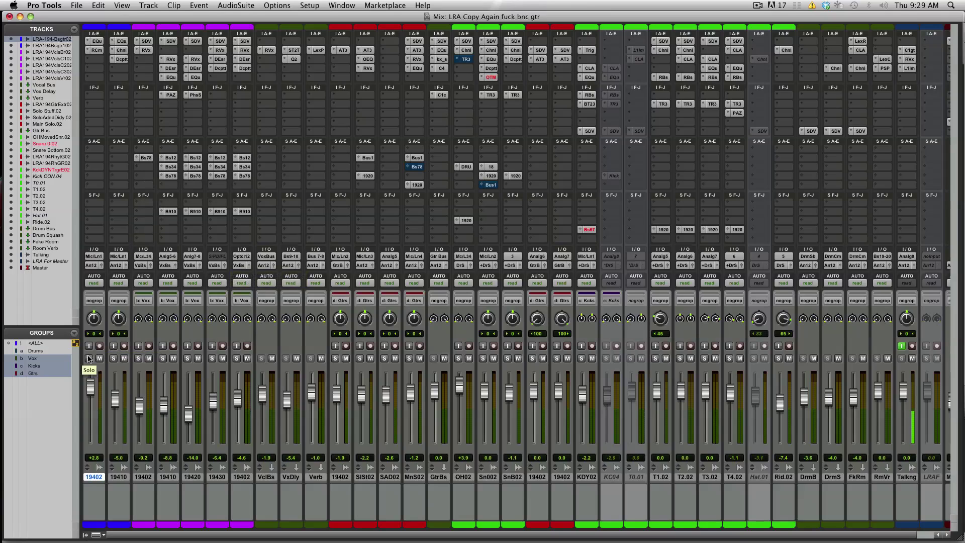
left_click(99, 52, "super")
left_click(100, 42, "super")
key("space")
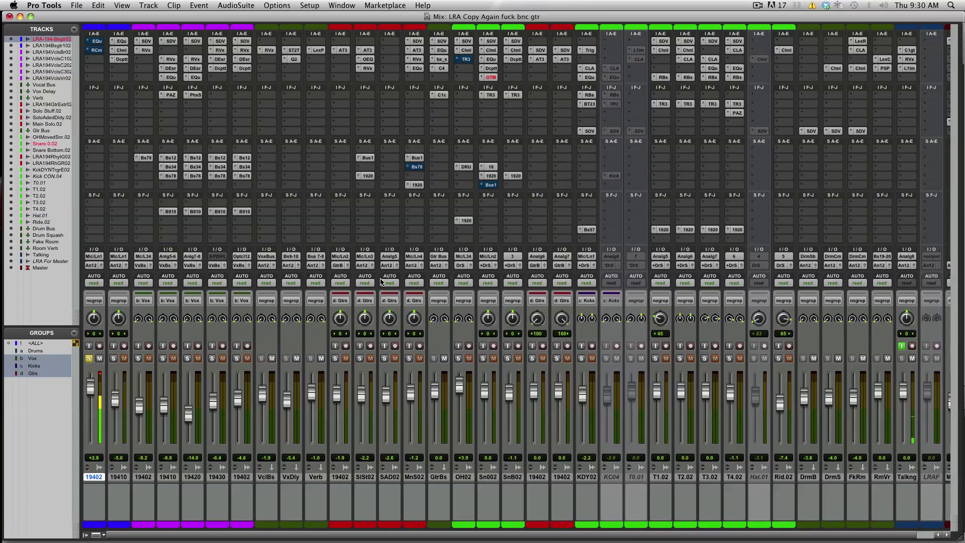
left_click(89, 358)
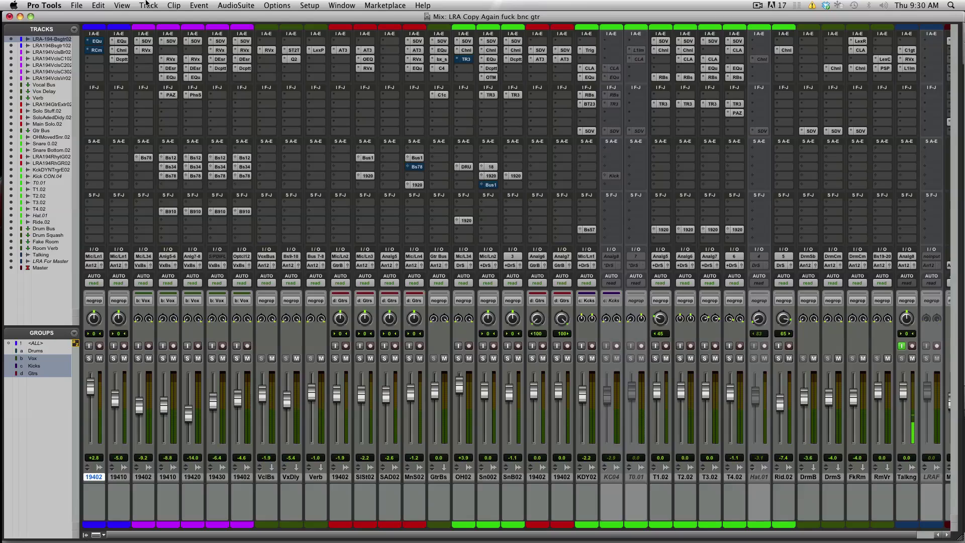
Step: Select both bass guitar tracks and mark a playback range in the opening section of the bass clip
left_click(118, 475, "shift")
key("super+equal")
scroll(240, 189, "up", 10)
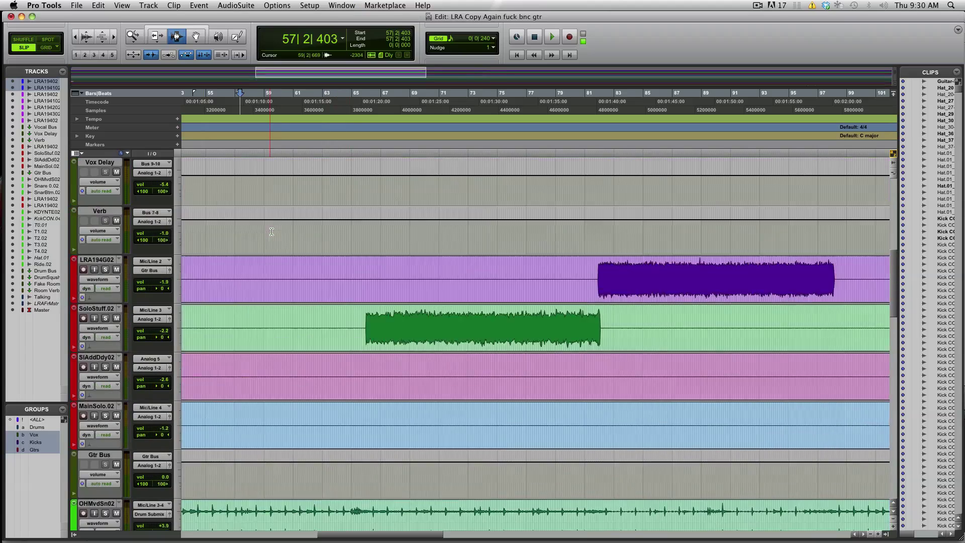
scroll(240, 188, "left", 10)
left_click_drag(241, 189, 455, 201)
key("super+equal")
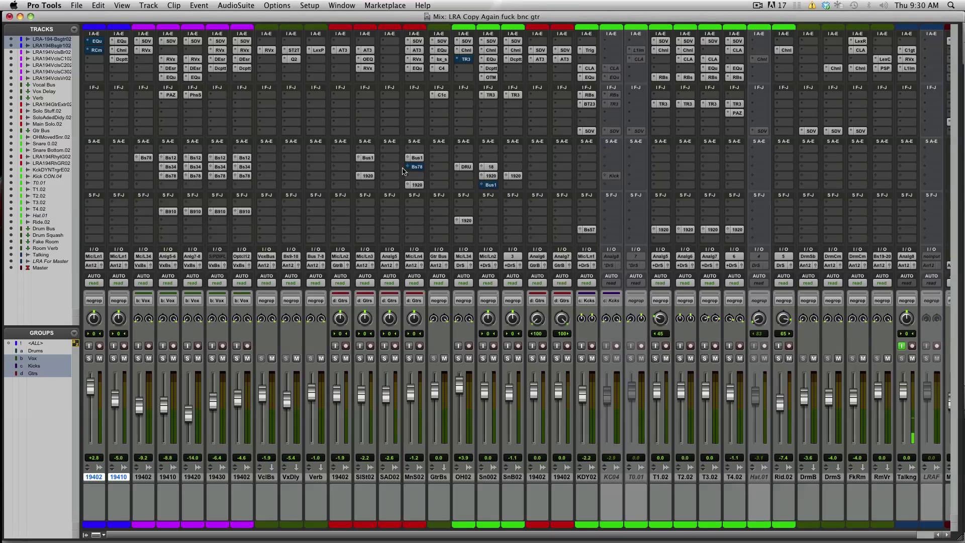
Step: Inspect the EQuality curves on both bass tracks, and solo the first one to review its Renaissance Compressor
left_click(97, 41)
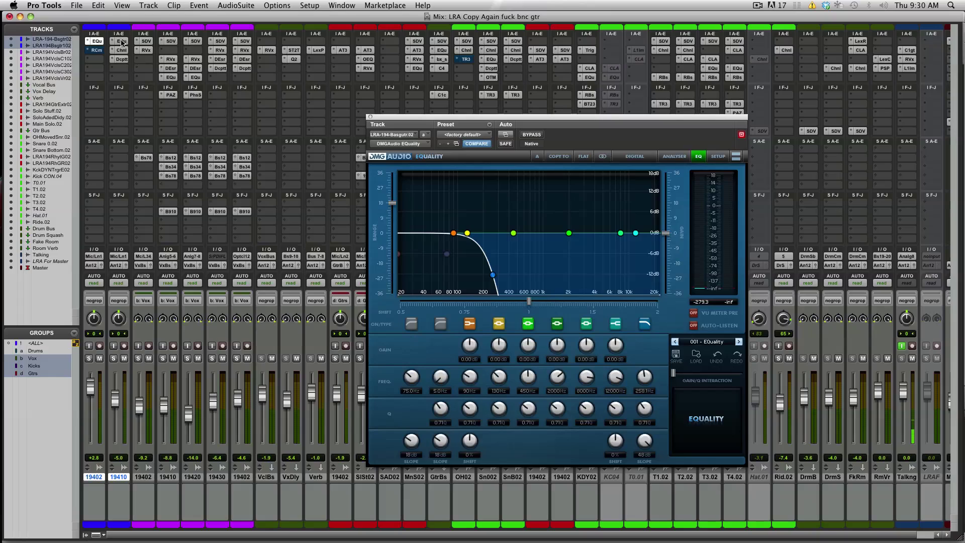
left_click(121, 42)
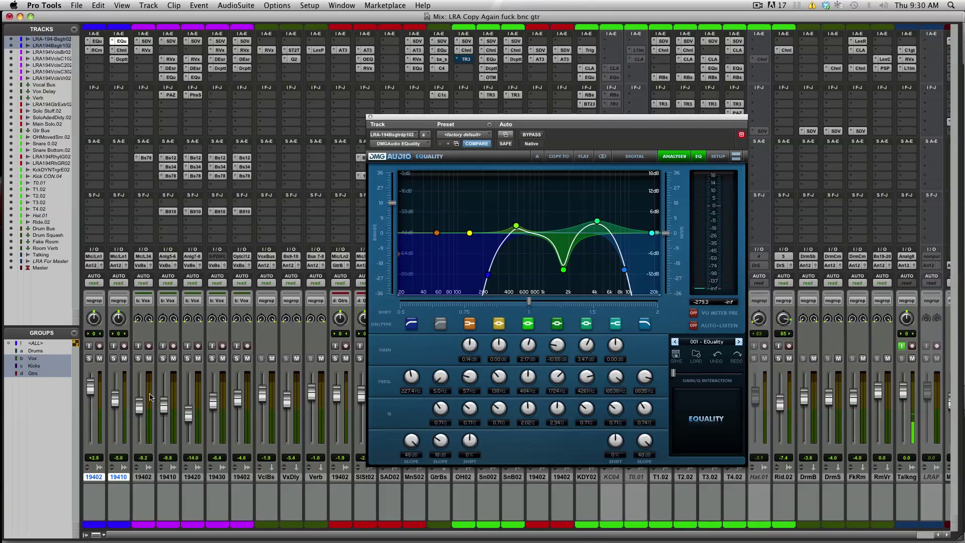
left_click(90, 358)
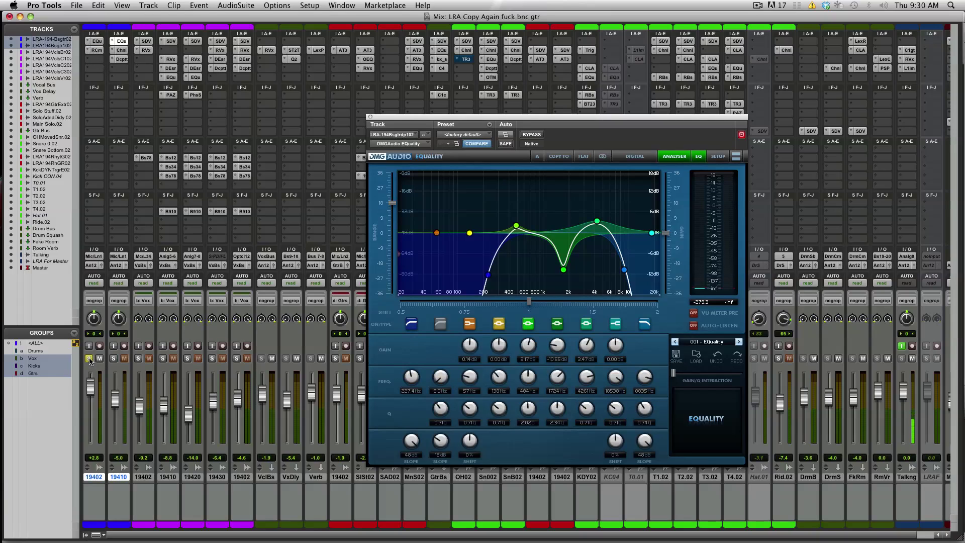
left_click(97, 50)
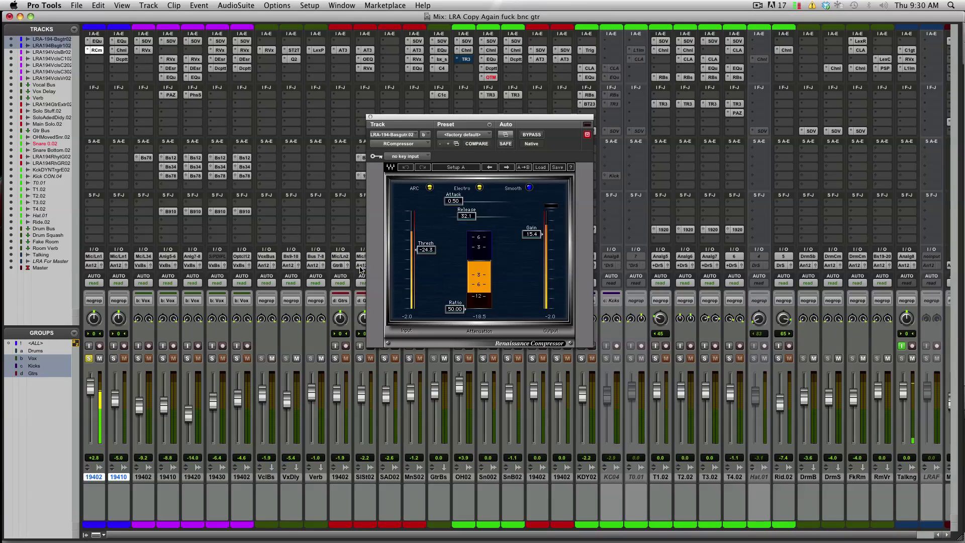
Step: Move the solo to the second bass track and audition its Decapitator with and without bypass, leaving it enabled and the solo off
left_click(111, 359)
left_click(89, 359)
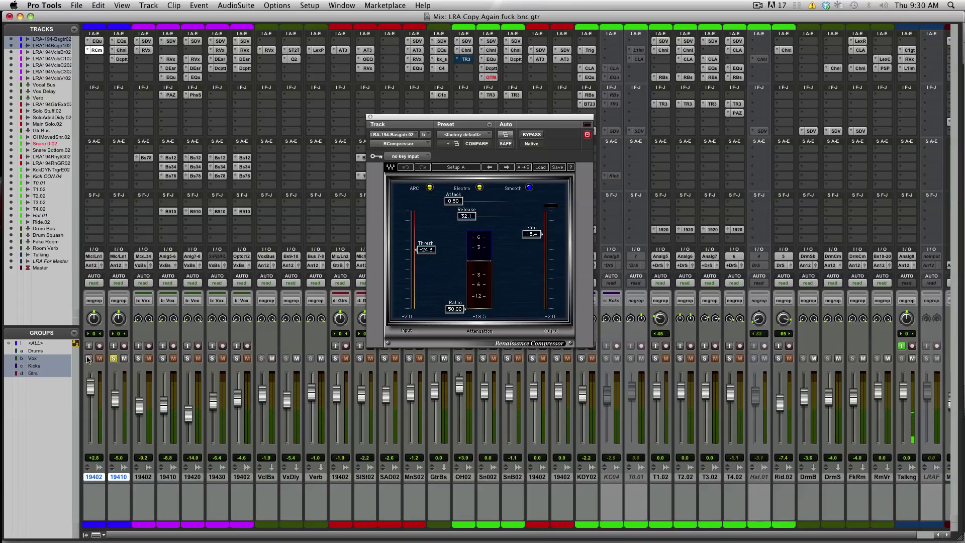
left_click(123, 59)
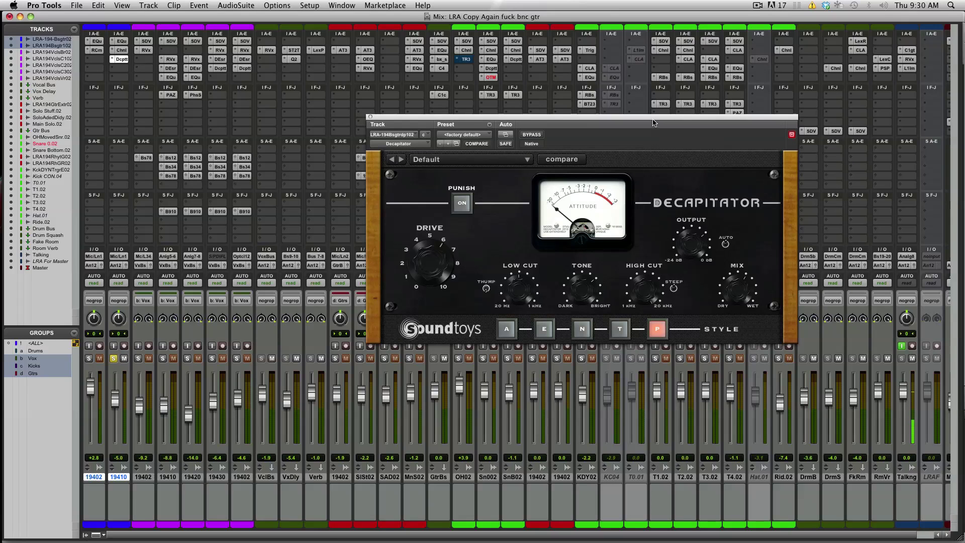
left_click_drag(653, 121, 609, 129)
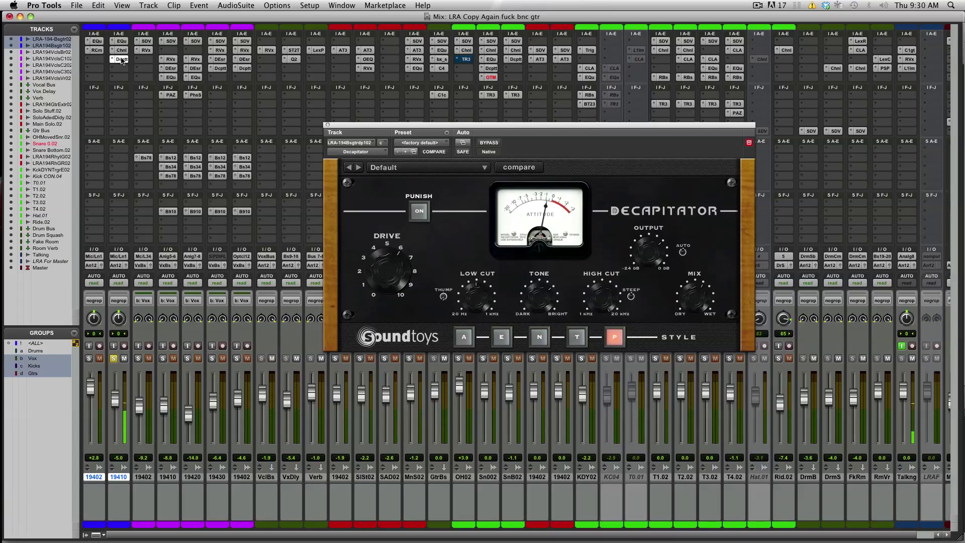
left_click(489, 144)
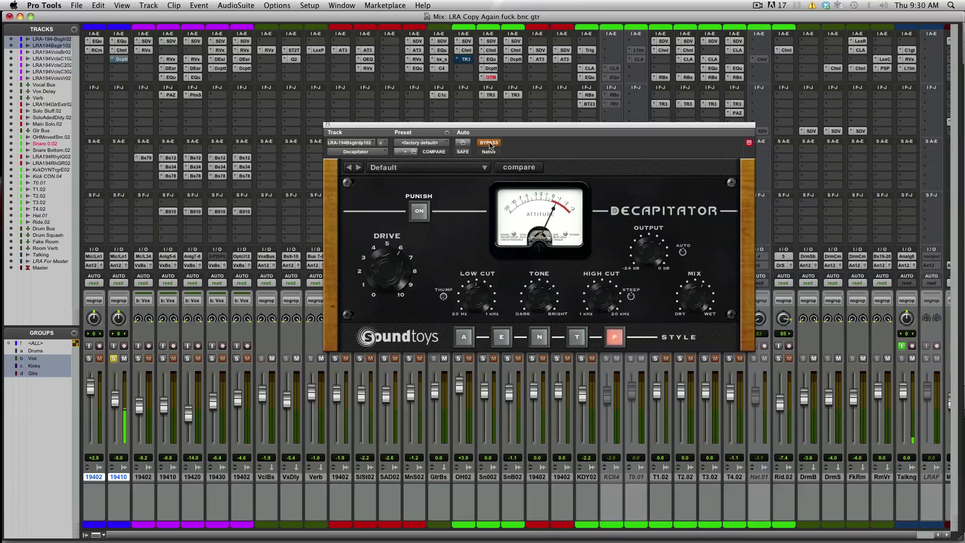
left_click(489, 144)
left_click(328, 124)
left_click(114, 359)
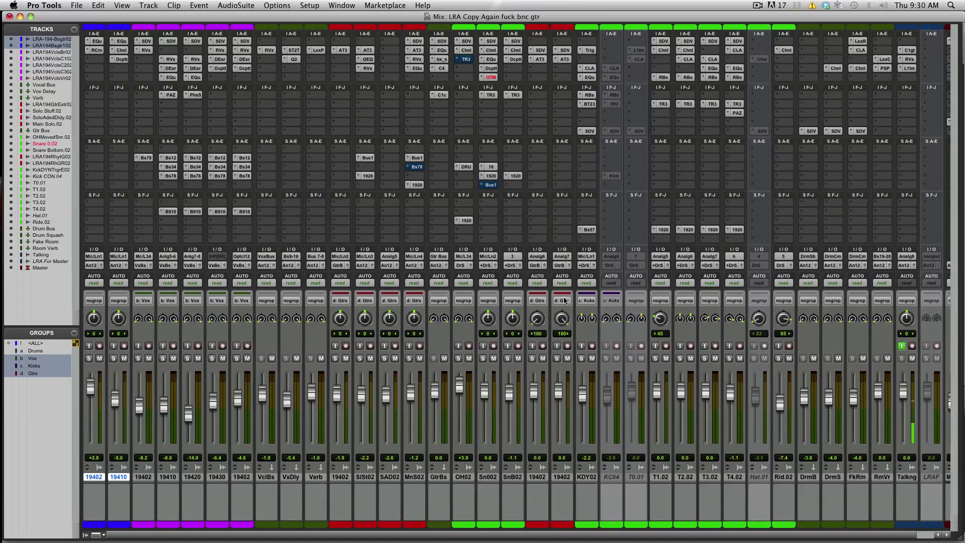
Step: Solo the two rhythm guitar tracks and place the playback start at bar 5
key("super+equal")
scroll(404, 336, "up", 4)
scroll(308, 361, "down", 8)
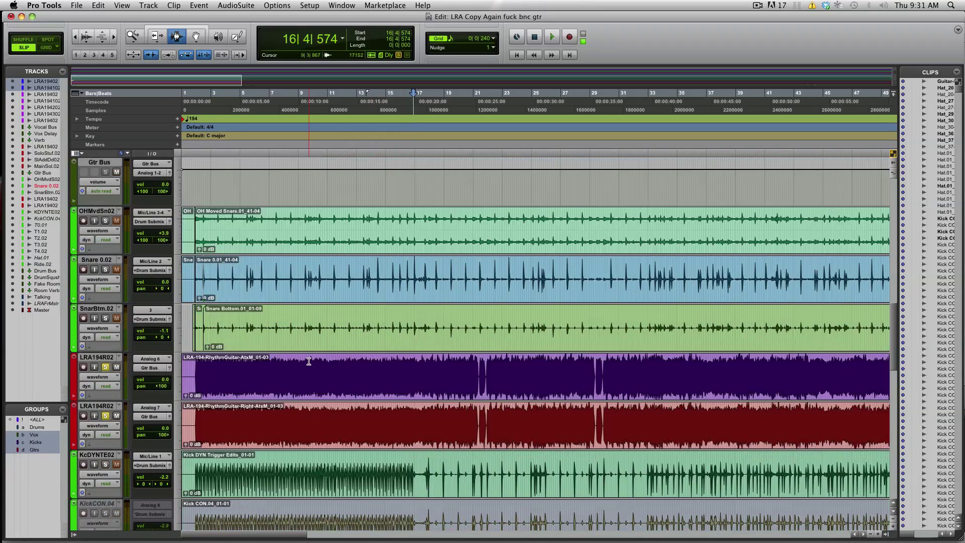
left_click(241, 381)
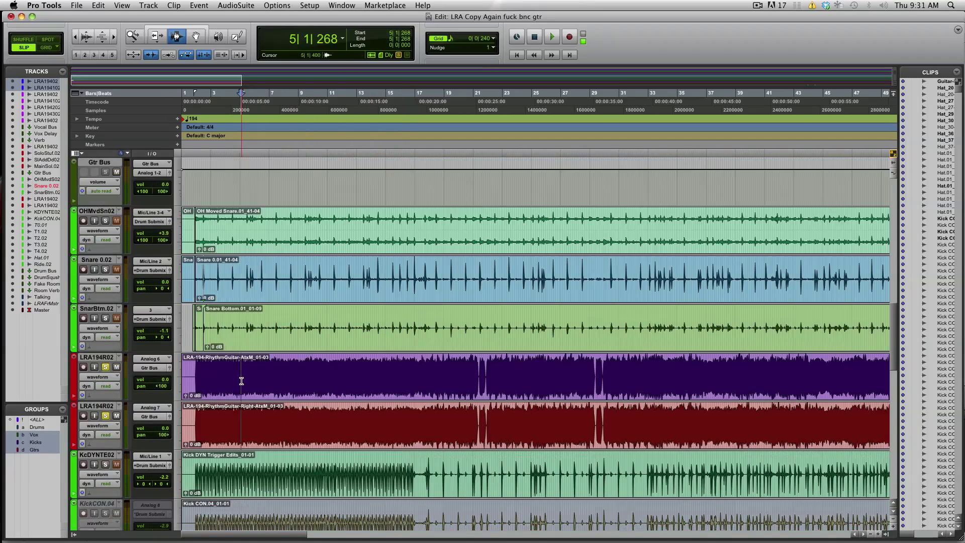
key("super+equal")
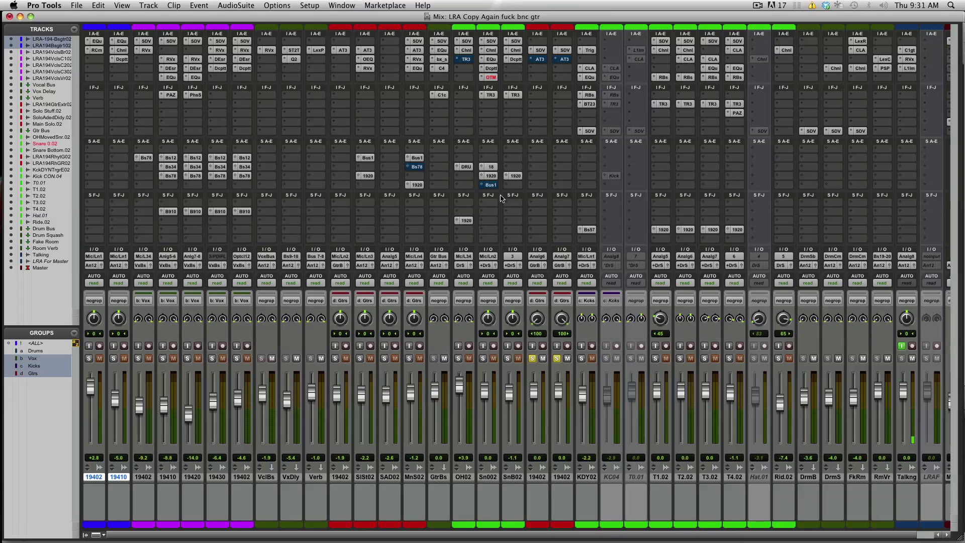
Step: Examine the AmpliTube 3 chain on the first rhythm guitar: Stomp A, Amp A, Cab A with its microphones, and Rack A
left_click(539, 59)
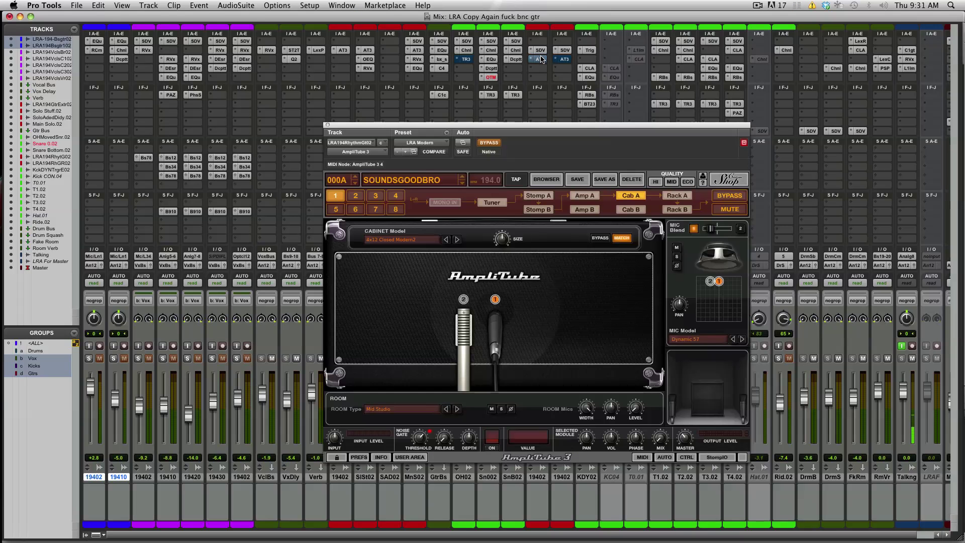
left_click(539, 196)
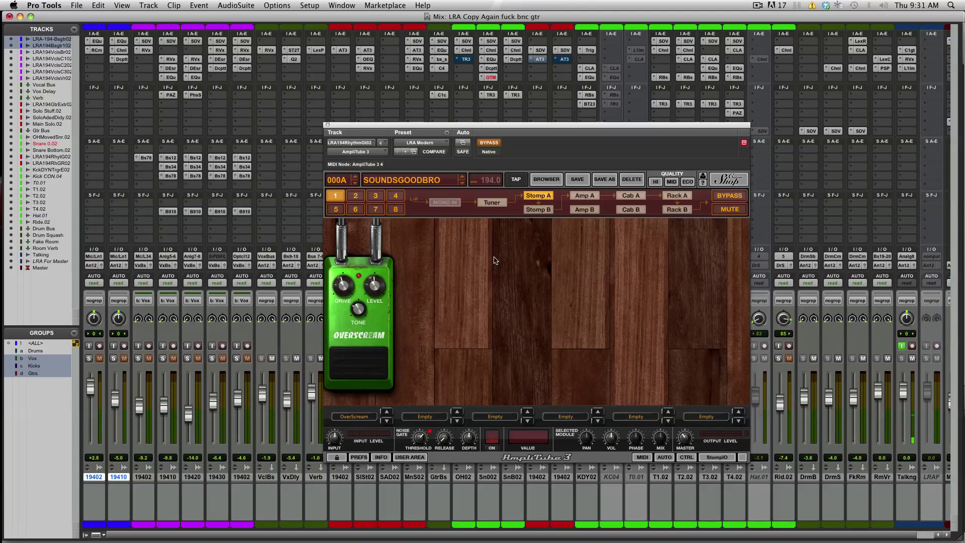
left_click(583, 197)
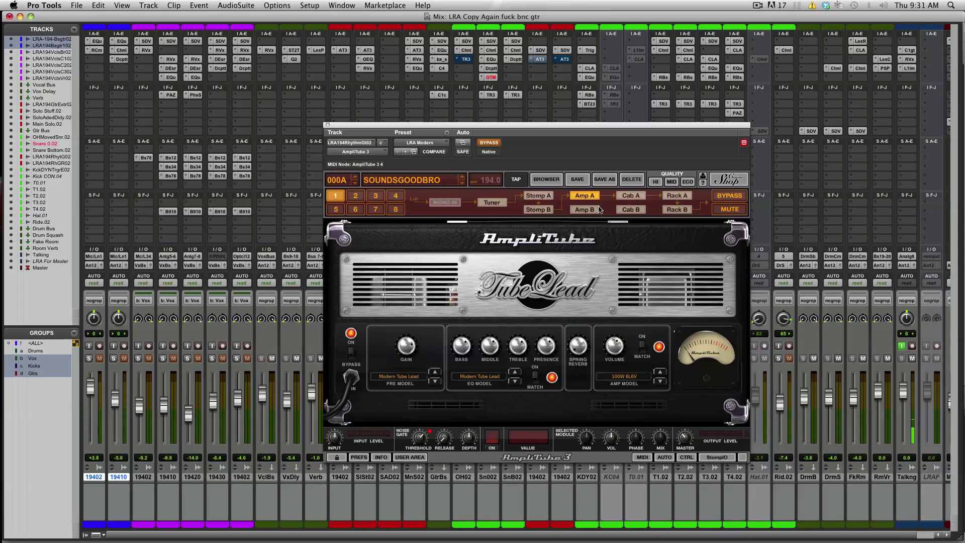
left_click(623, 199)
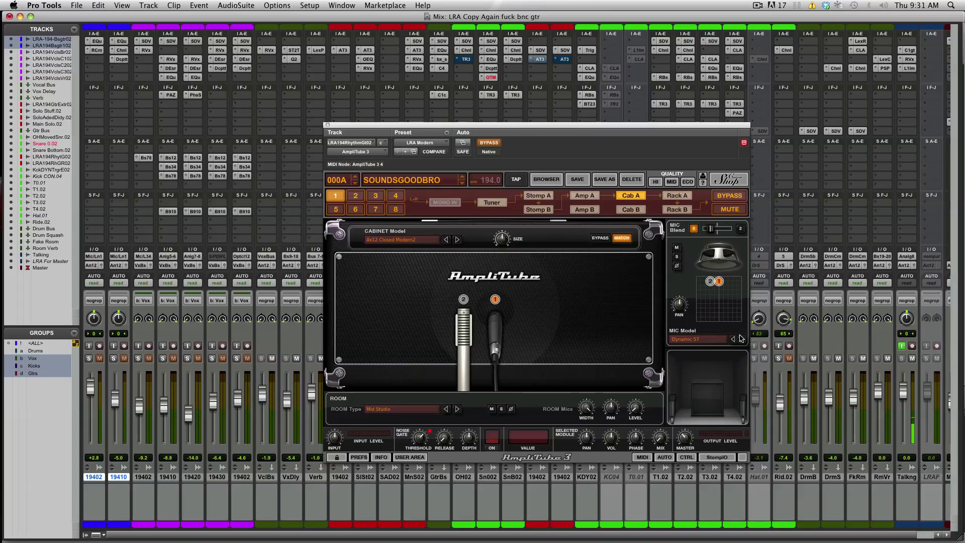
left_click(701, 339)
left_click(711, 247)
left_click(740, 229)
left_click(696, 230)
left_click(675, 195)
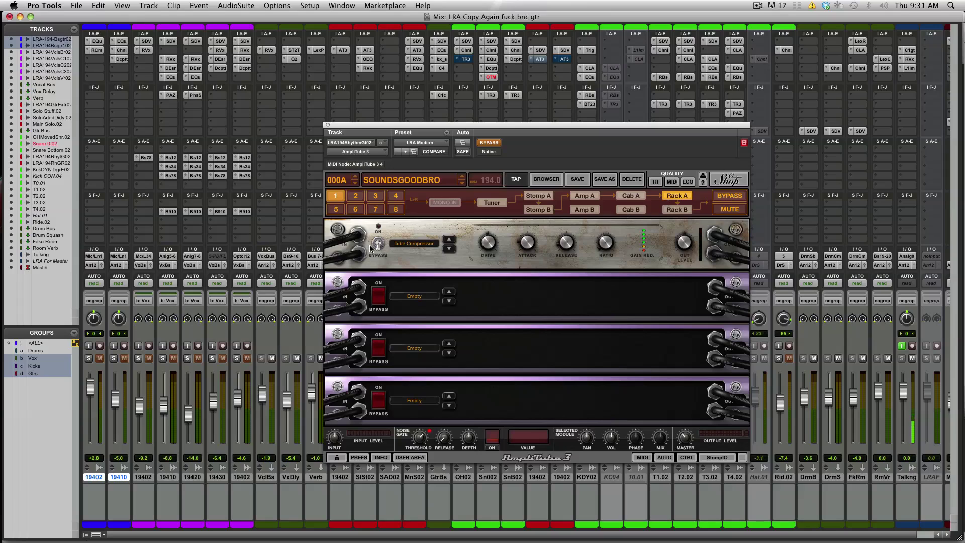
left_click(326, 126)
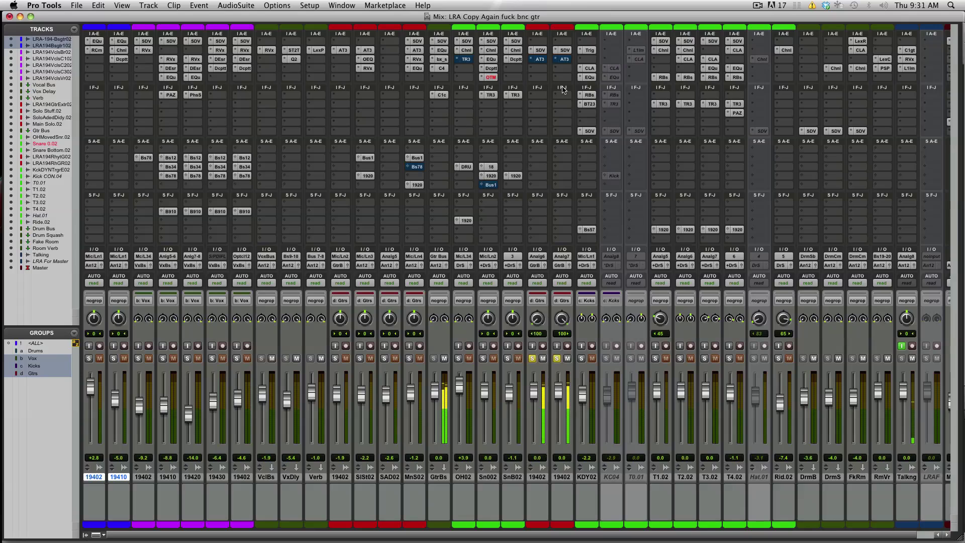
Step: Audition the soloed rhythm guitars from about bar 20, just before the first break
key("super+equal")
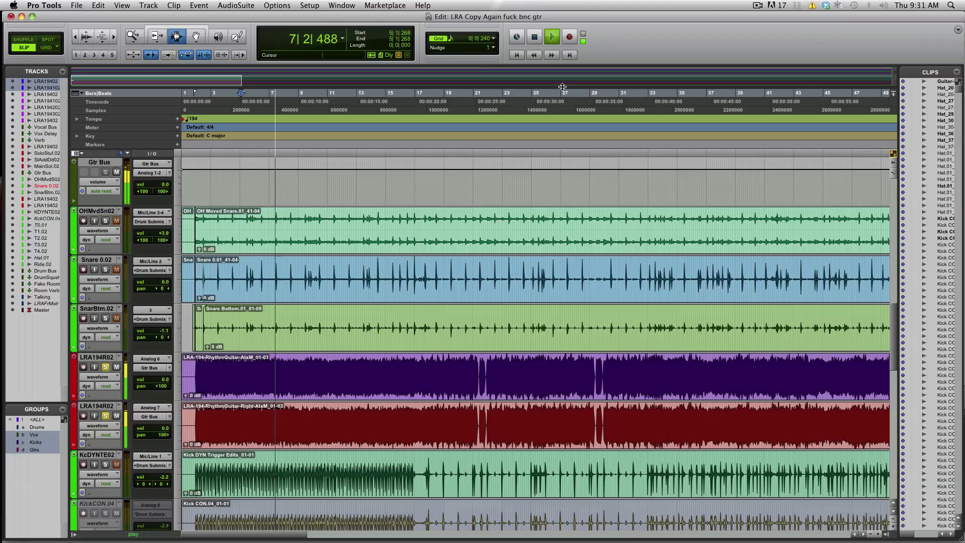
scroll(299, 423, "down", 10)
scroll(299, 422, "up", 3)
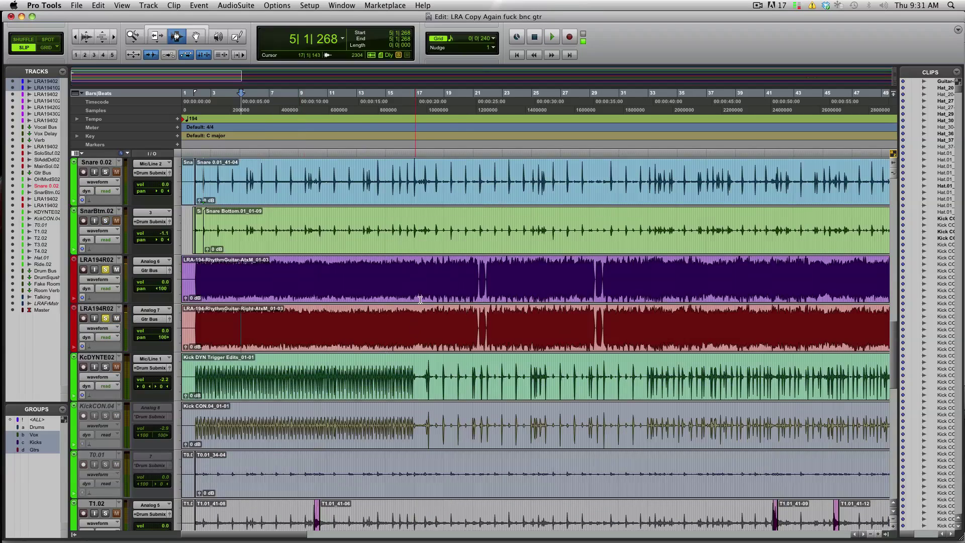
left_click(463, 274)
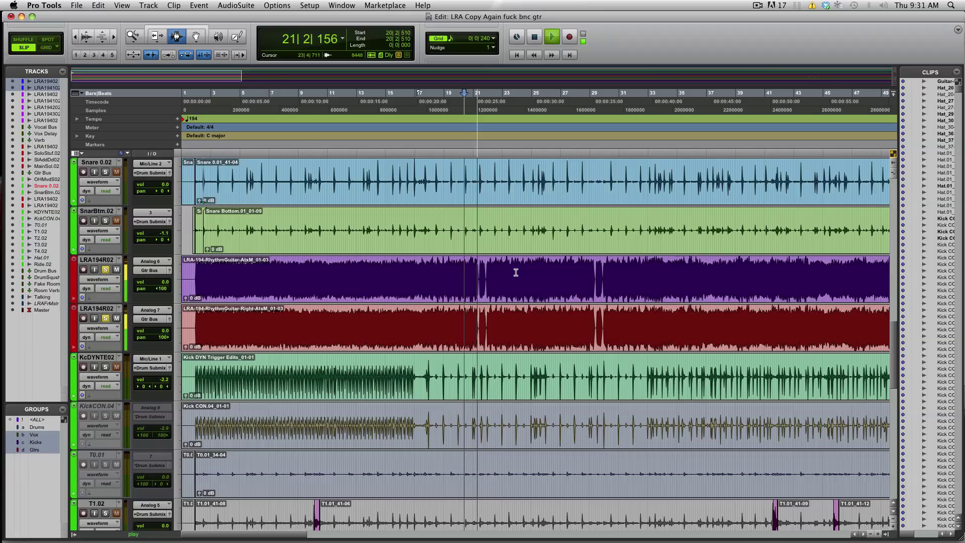
key("super+equal")
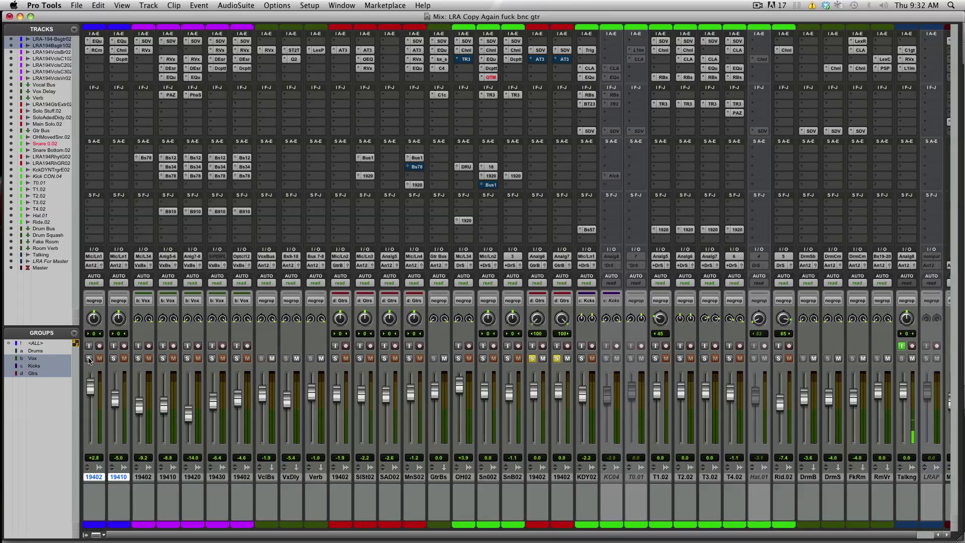
Step: Play the rhythm guitars and add both bass tracks to the solo to hear them together
key("Return")
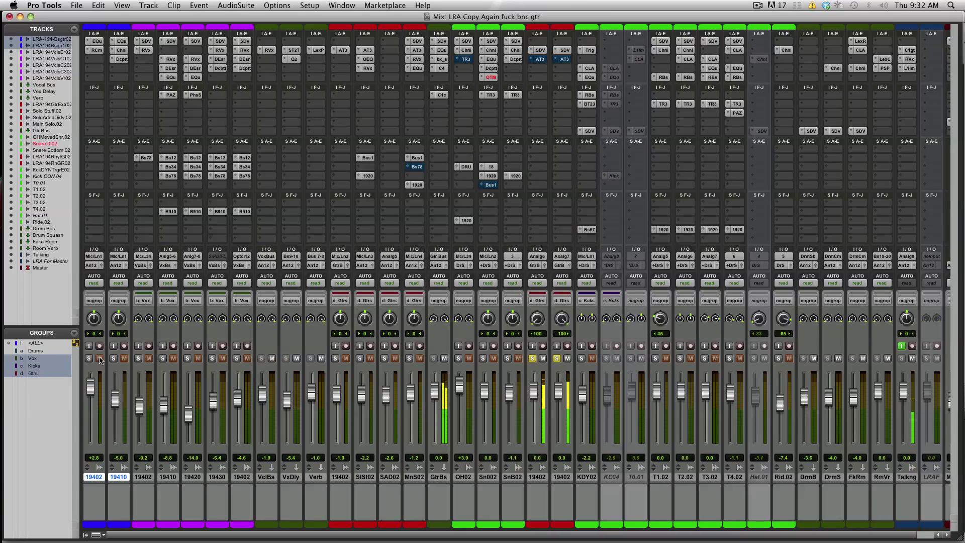
left_click(100, 358)
left_click(89, 358)
left_click(113, 358)
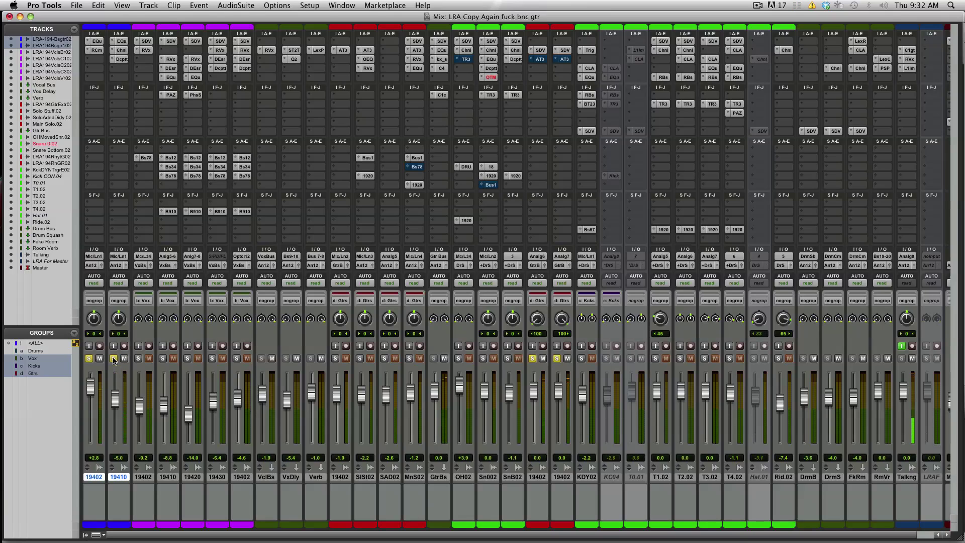
Step: Clear the solos from both bass tracks and both rhythm guitar tracks
left_click(113, 359)
left_click(89, 359)
left_click(557, 358)
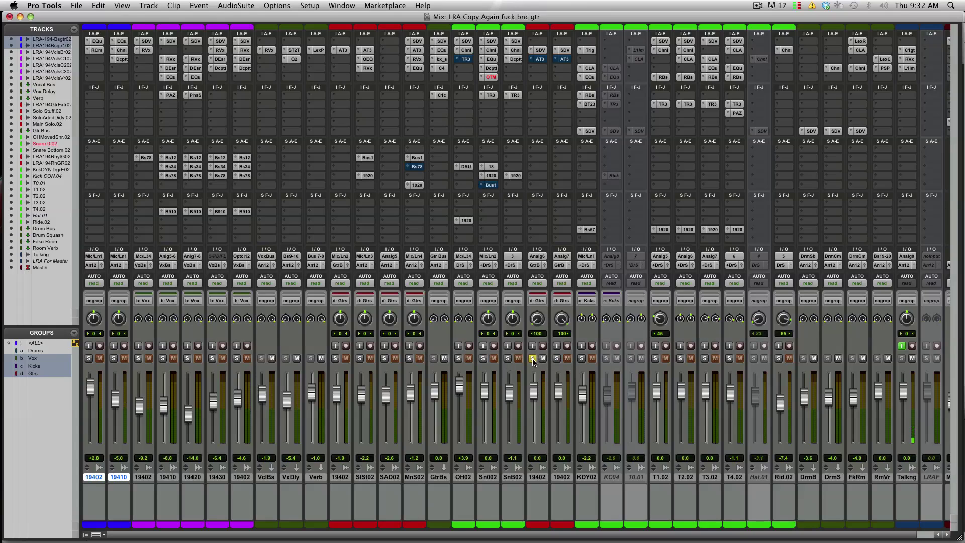
left_click(532, 359)
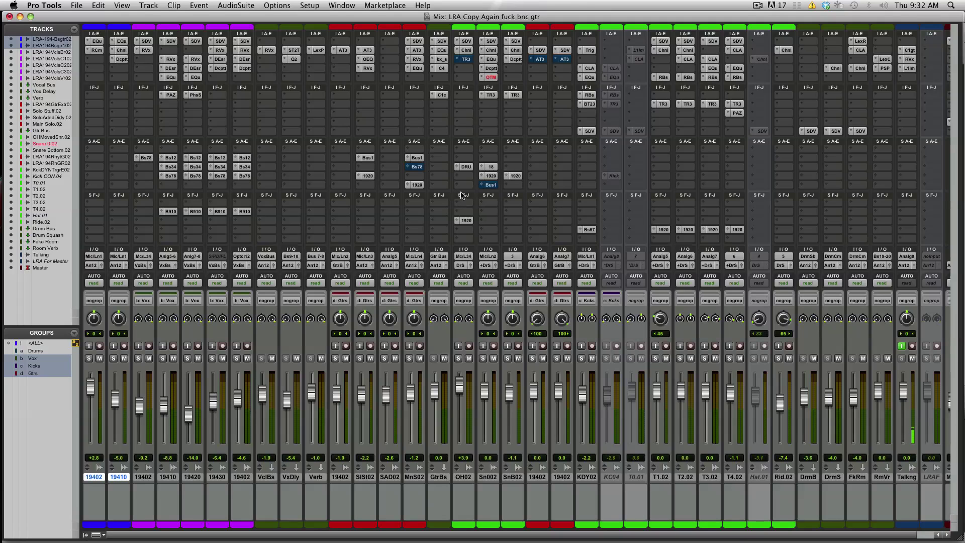
Step: Select the first sung phrase on the verse vocal track as the playback range and return to the mixer
key("super+equal")
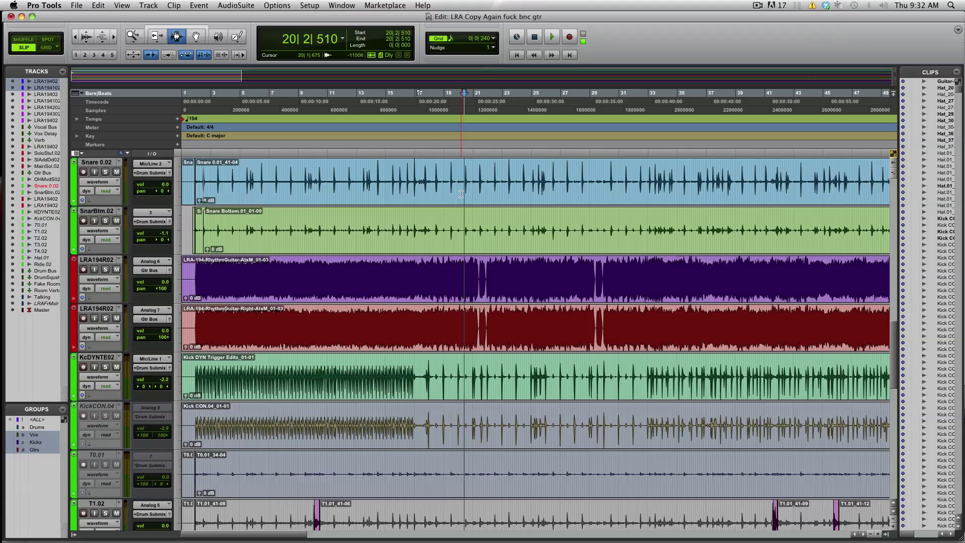
scroll(358, 309, "down", 5)
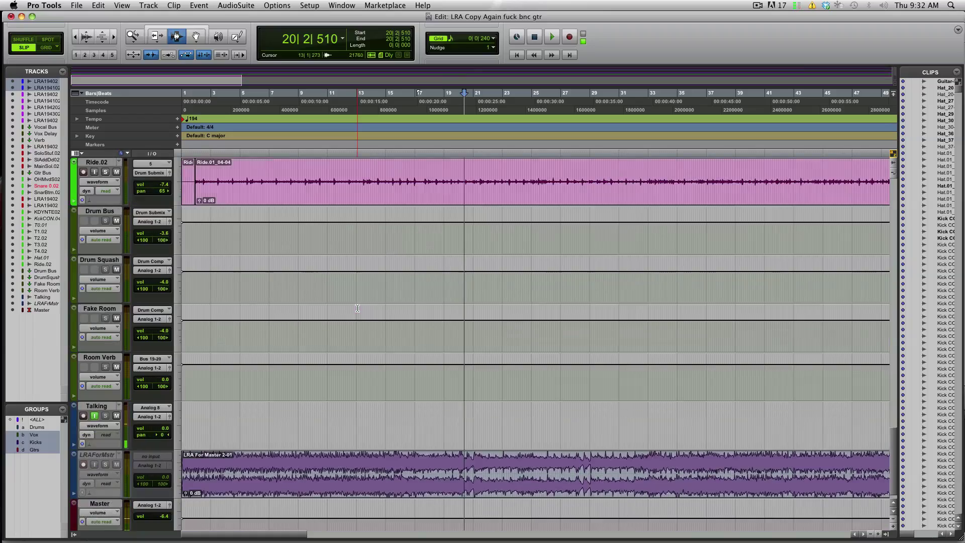
scroll(358, 307, "up", 8)
scroll(358, 308, "up", 10)
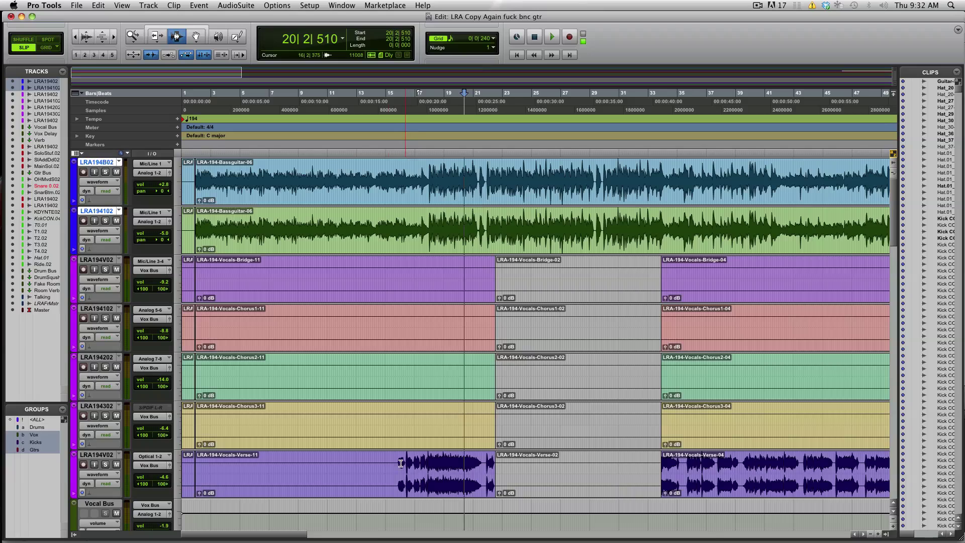
left_click_drag(397, 463, 494, 481)
key("super+equal")
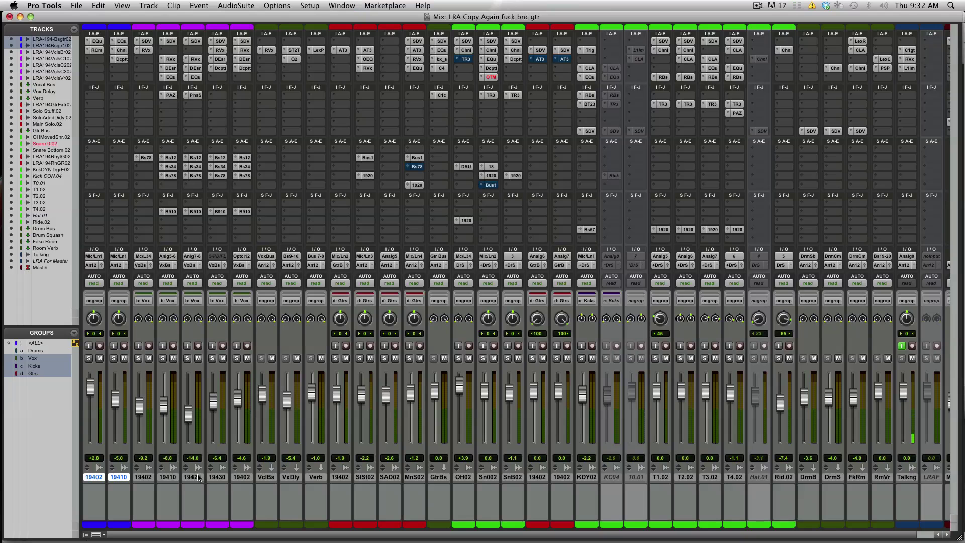
Step: Solo the verse vocal dry, bypassing its RVox, DeEsser and Decapitator plus the vocal bus RVox, with the delay and verb returns muted
left_click(236, 359)
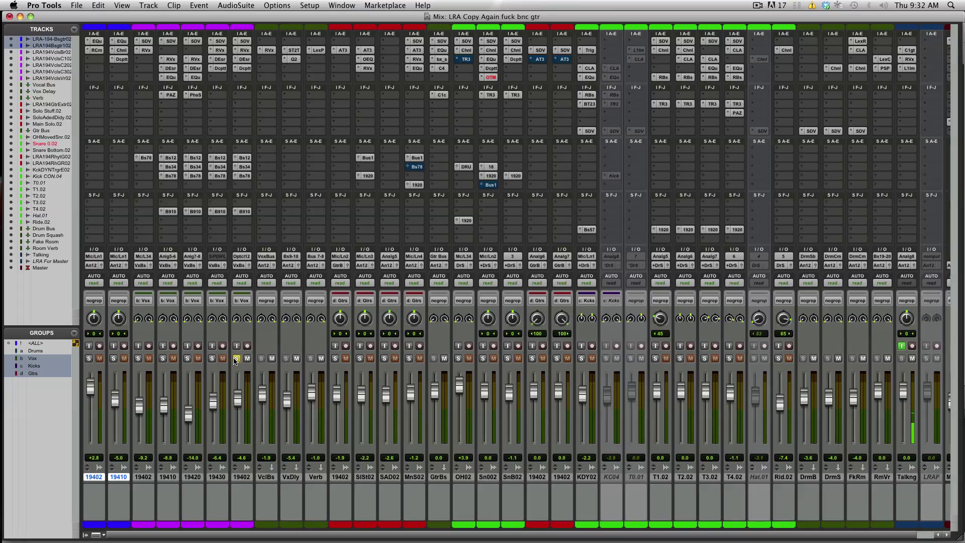
left_click(244, 51, "super")
left_click(244, 59, "super")
left_click(246, 67, "super")
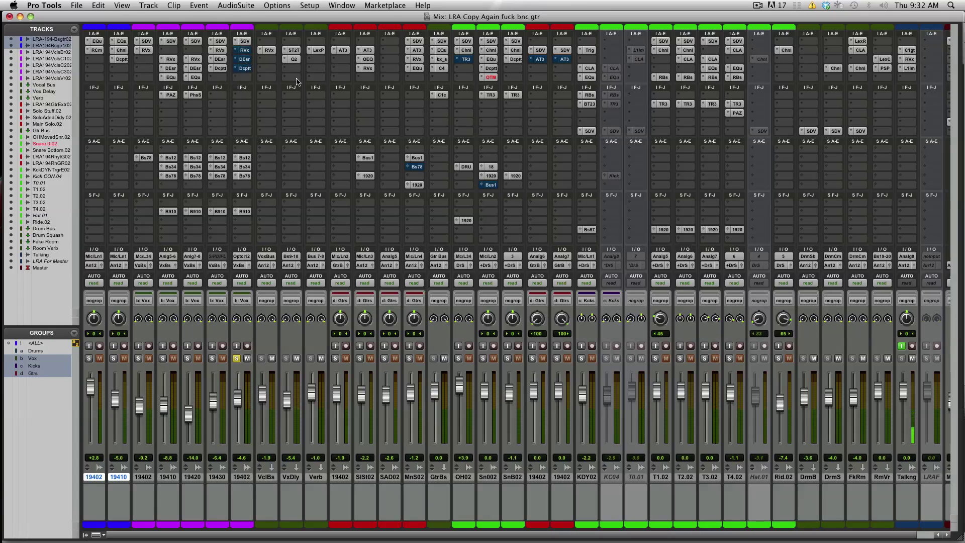
left_click(321, 358)
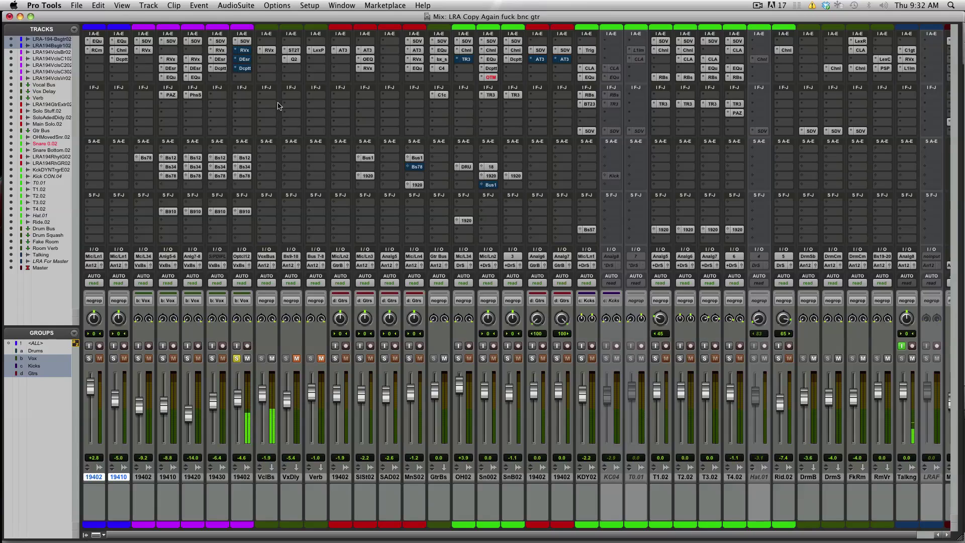
left_click(269, 50, "super")
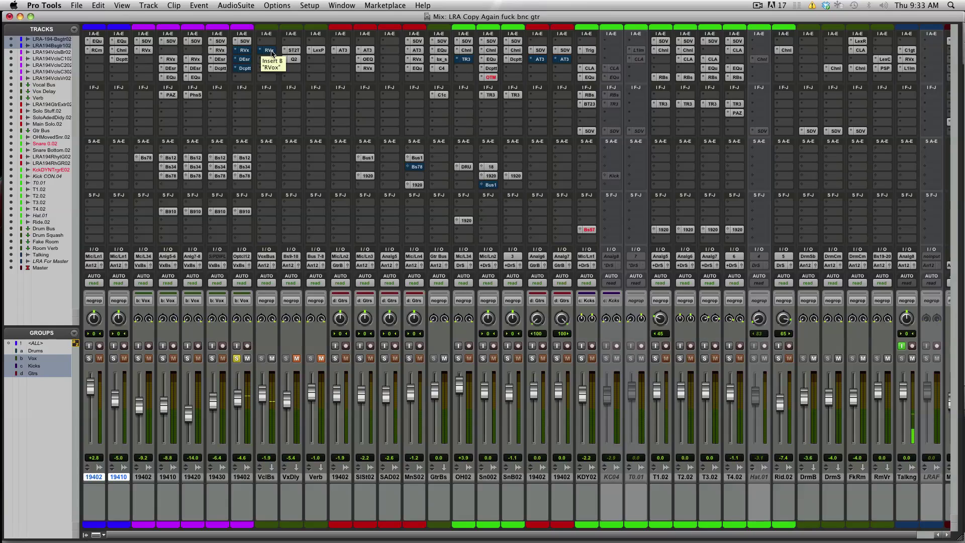
Step: Re-enable the vocal bus RVox and the verse vocal's RVox, DeEsser and Decapitator inserts
left_click(272, 53, "super")
left_click(242, 51, "super")
left_click(242, 60, "super")
left_click(243, 68, "super")
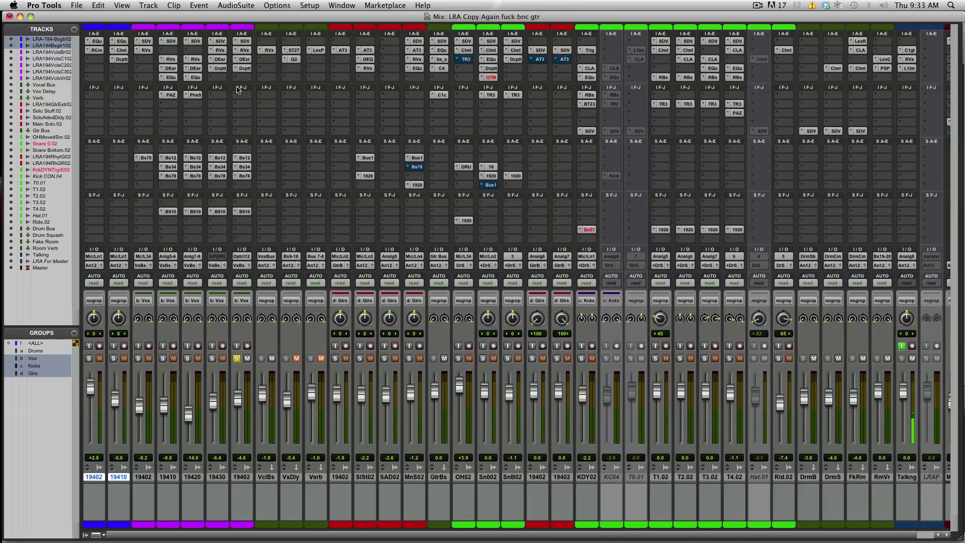
Step: Inspect the verse vocal's Slate Digital Virtual Channel, RVox and DeEsser settings, playing the vocal while RVox is shown
left_click(244, 41)
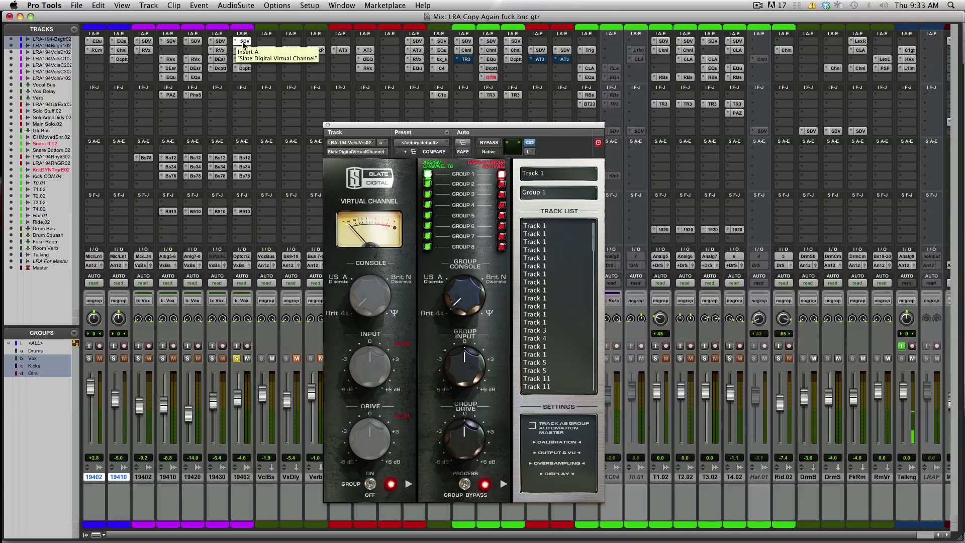
left_click(244, 44)
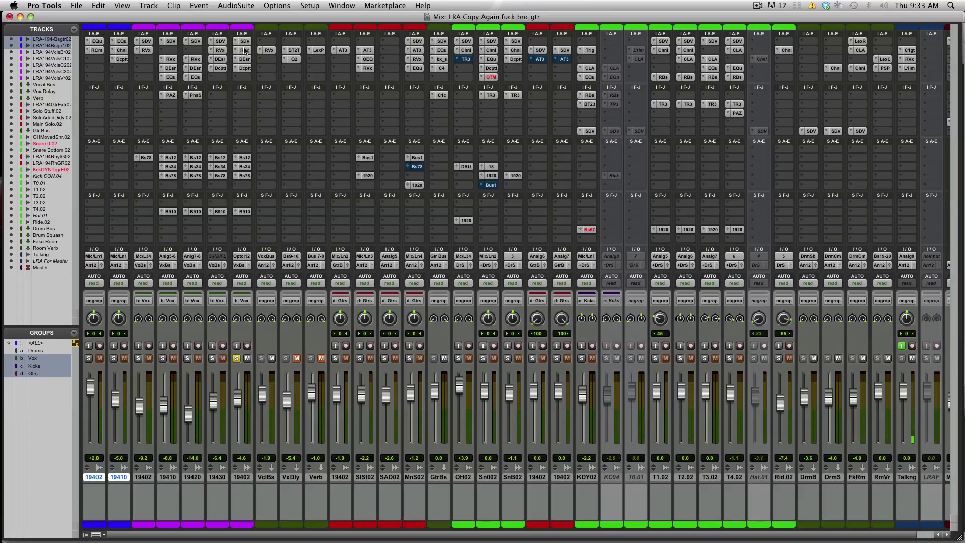
left_click(245, 50)
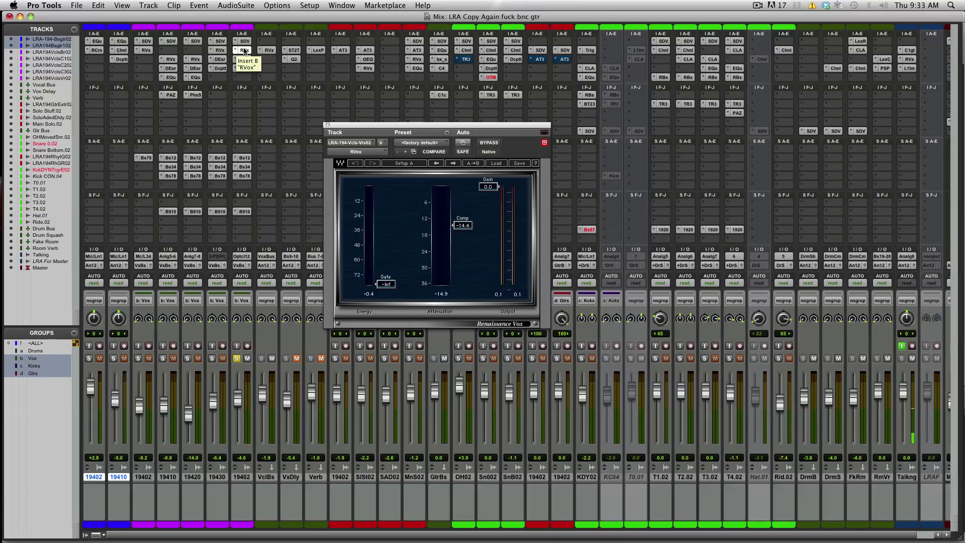
key("space")
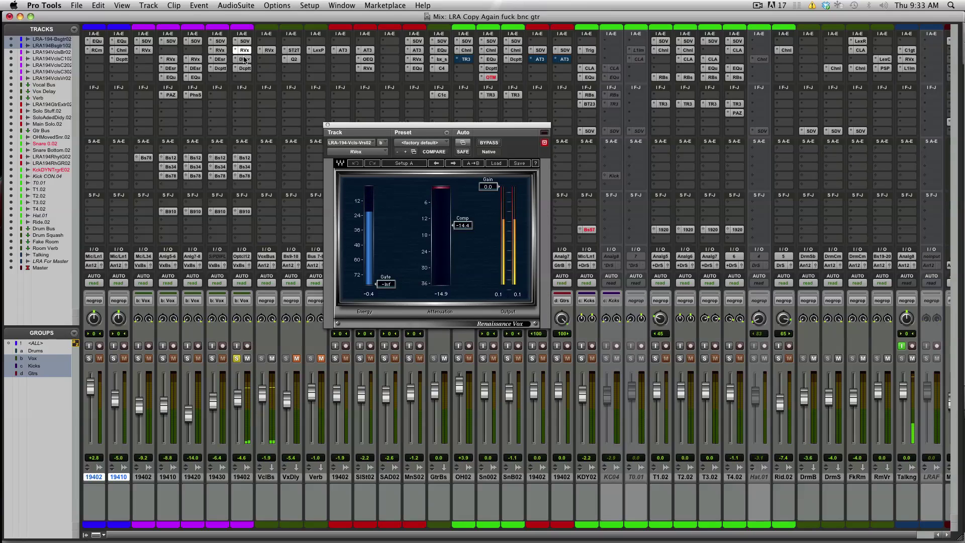
left_click(245, 59)
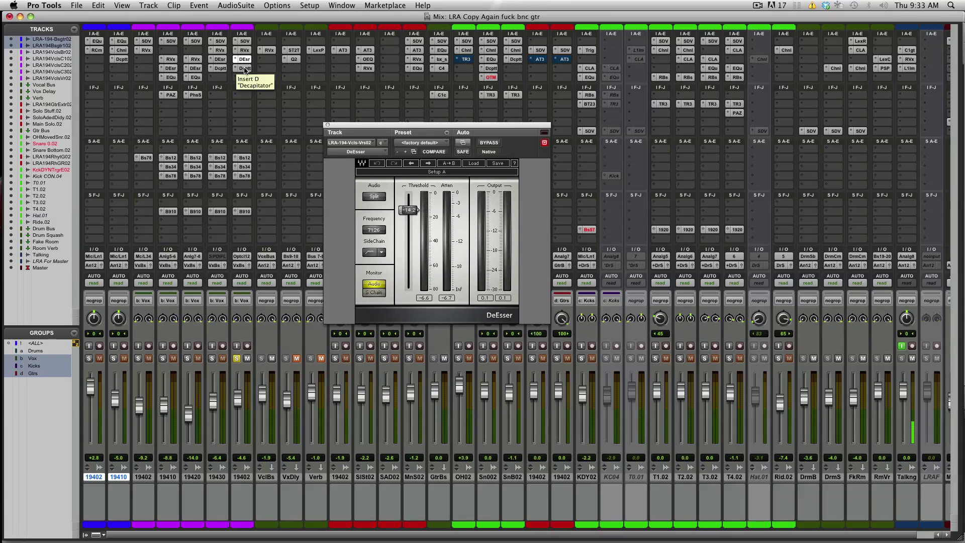
Step: Examine the verse vocal's Decapitator settings and compare the sound with the plugin bypassed and active
left_click(245, 68)
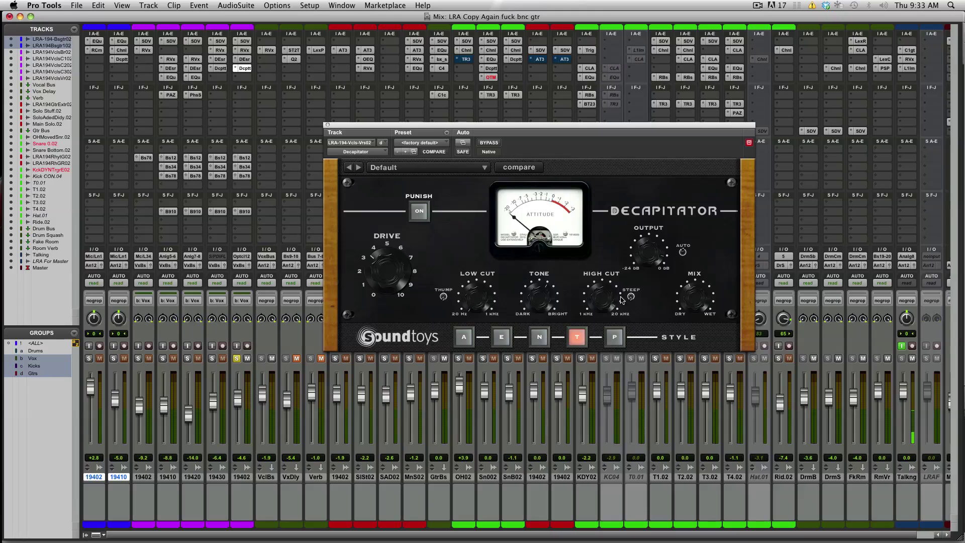
left_click(492, 144)
left_click(492, 144)
left_click(328, 125)
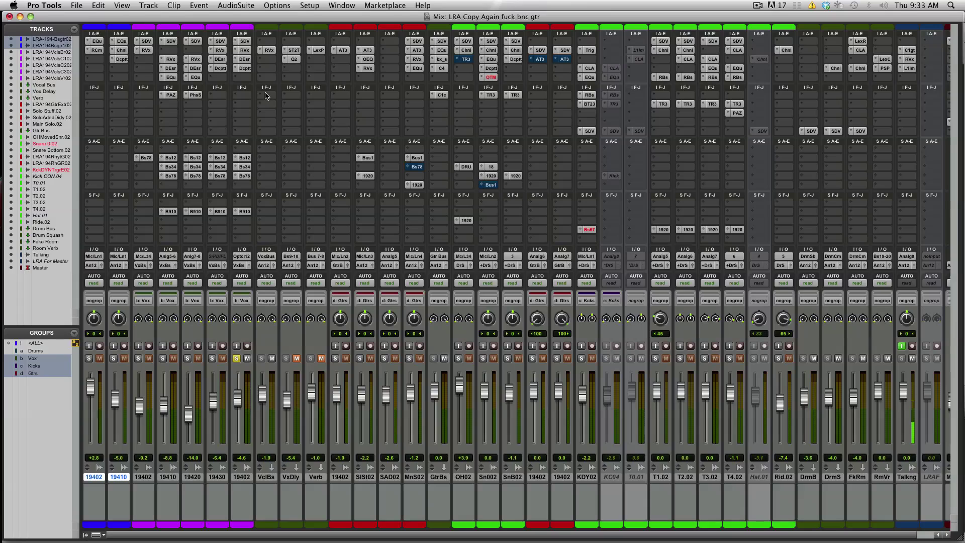
Step: Check the RVox compressor settings on the vocal bus
left_click(268, 51)
left_click(268, 51)
left_click(271, 50)
left_click(270, 51)
Step: Toggle the verse vocal's solo off and back on, and unmute the vocal delay return to hear it with the vocal
left_click(236, 358)
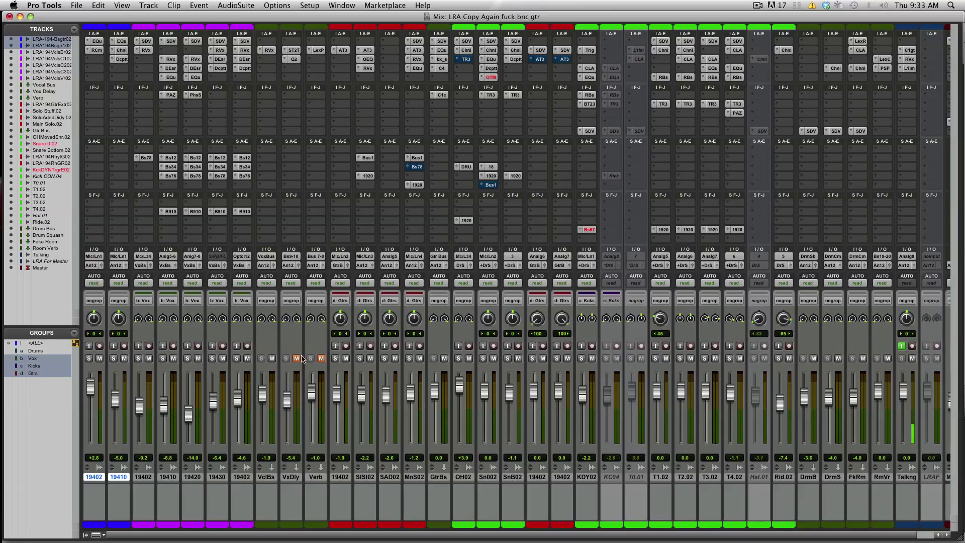
left_click(238, 358)
left_click(296, 358)
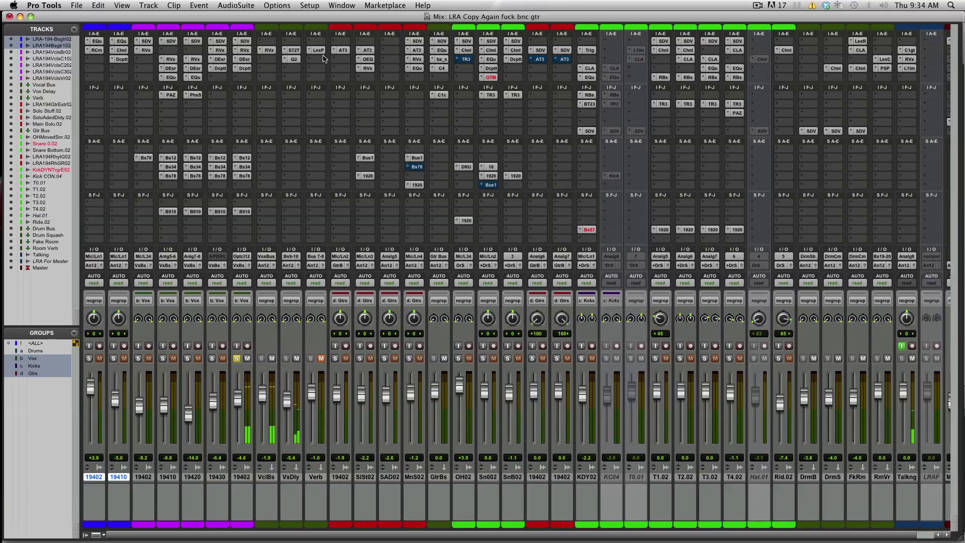
Step: Examine the SuperTap 2-Taps delay and the Q2 equalizer settings on the vocal delay return
left_click(295, 51)
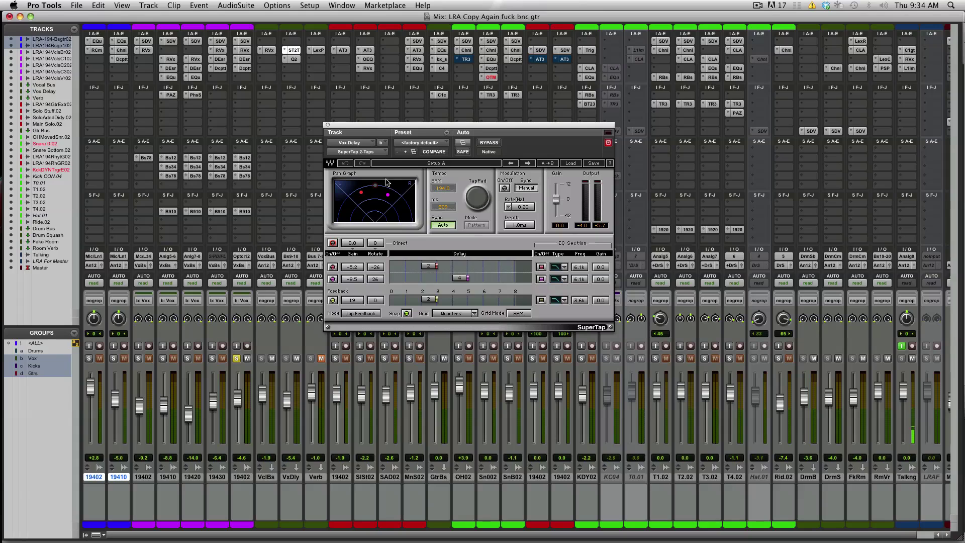
left_click(327, 125)
left_click(294, 59)
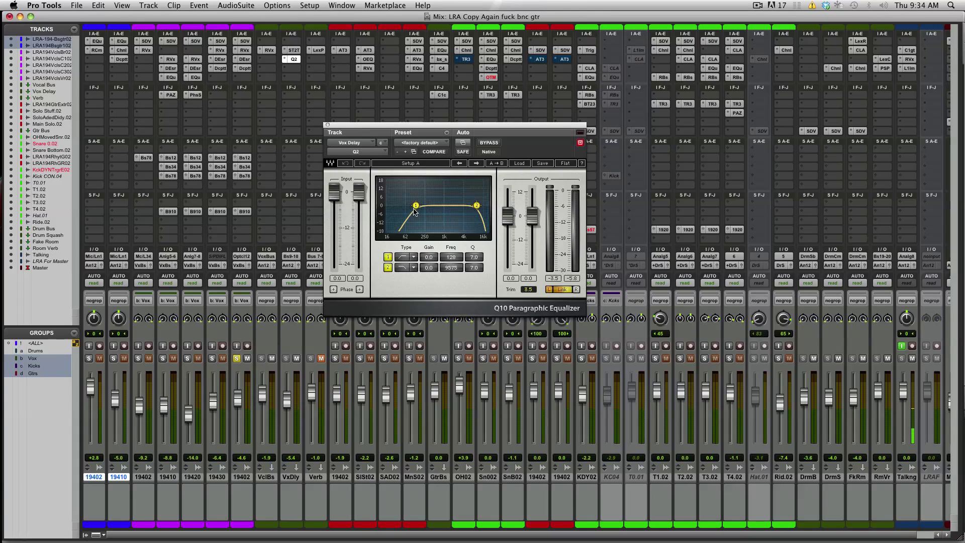
left_click(327, 125)
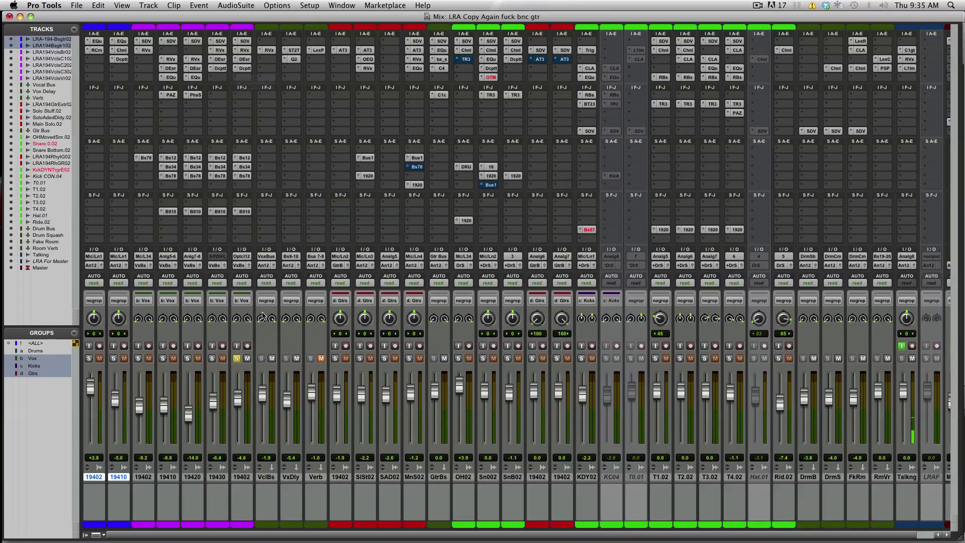
Step: Audition the soloed verse vocal with the verb return instead of the delay, and mute the verb again
left_click(321, 359)
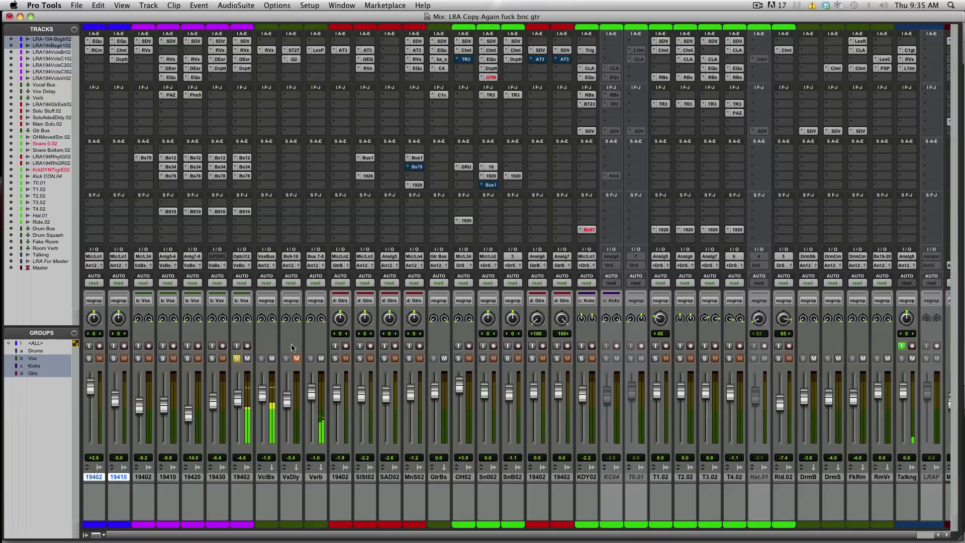
left_click(322, 359)
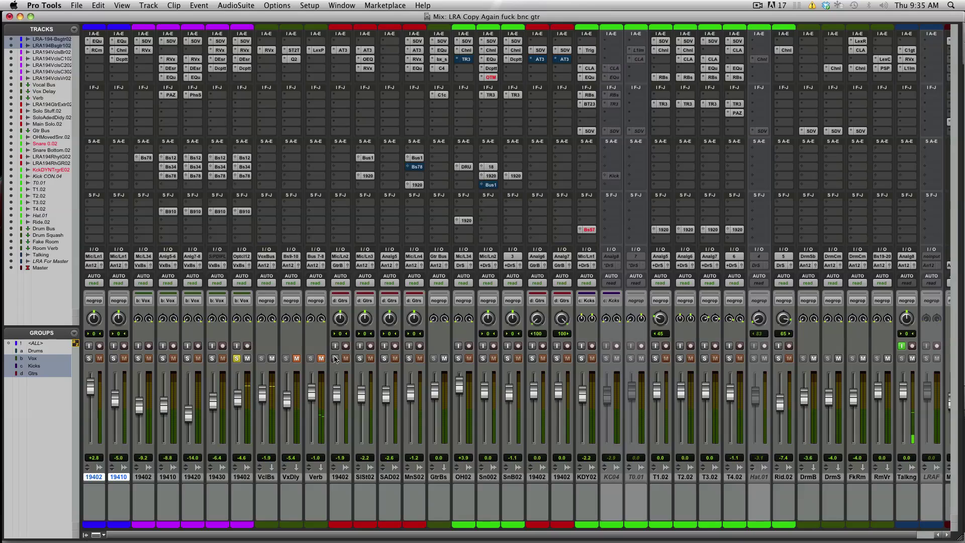
Step: Select the first half of the chorus vocals, about bars 66 to 74, as the playback range and return to the mixer
key("super+equal")
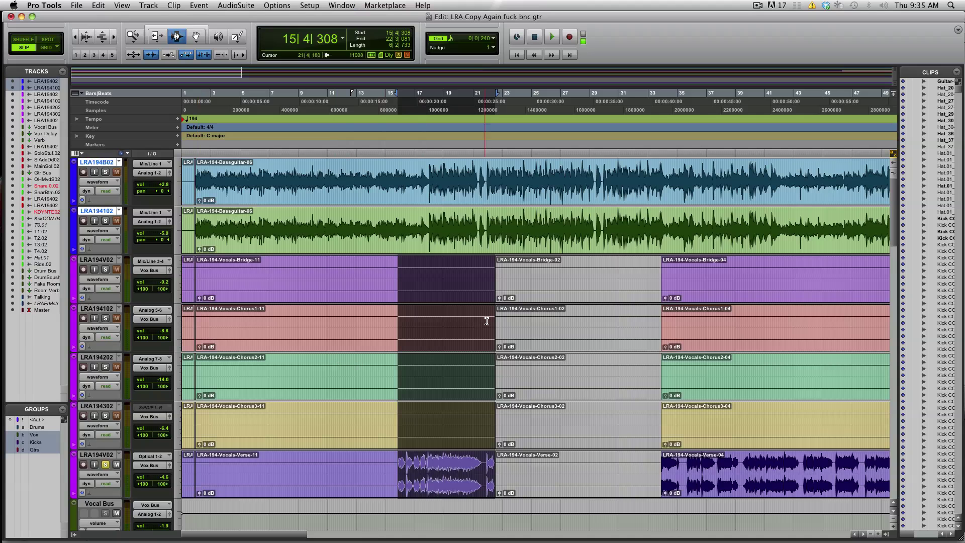
scroll(500, 325, "right", 10)
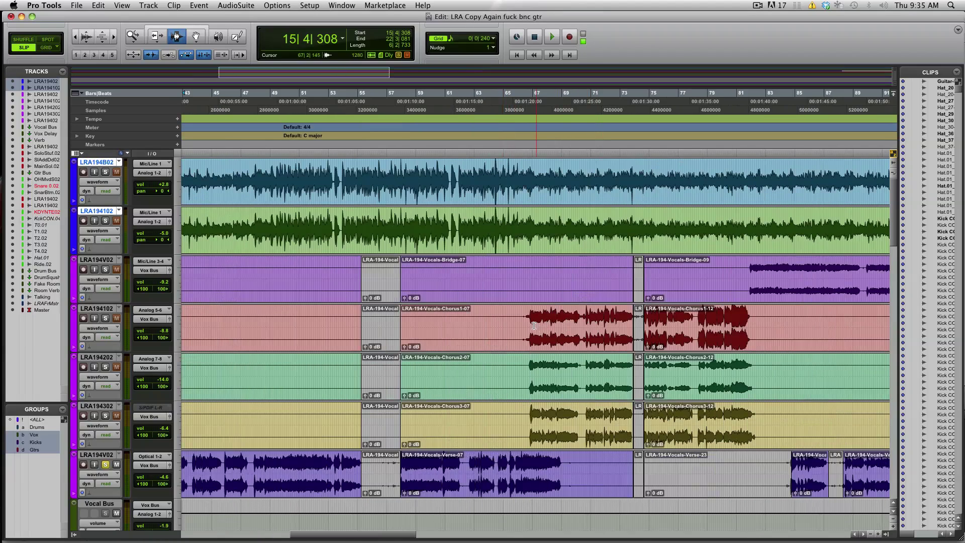
left_click_drag(526, 317, 635, 353)
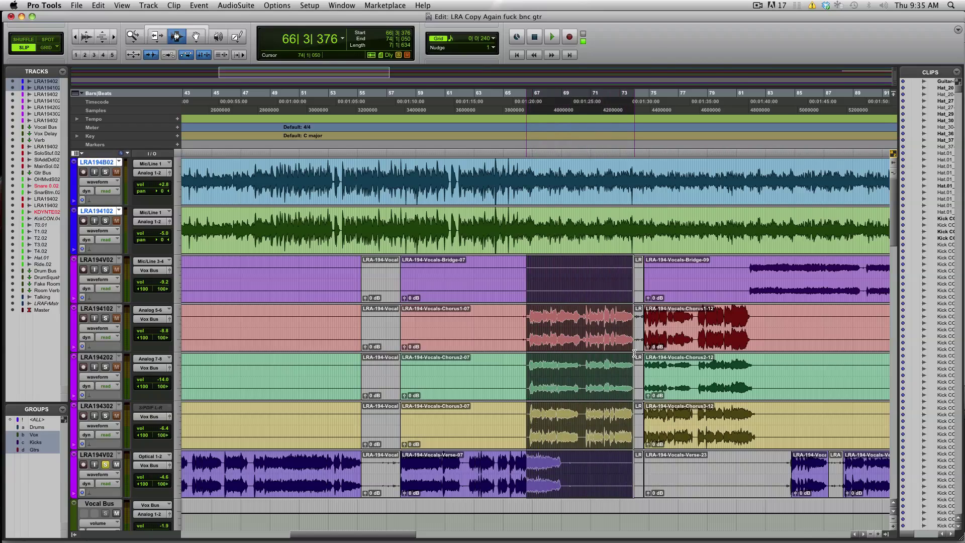
key("super+equal")
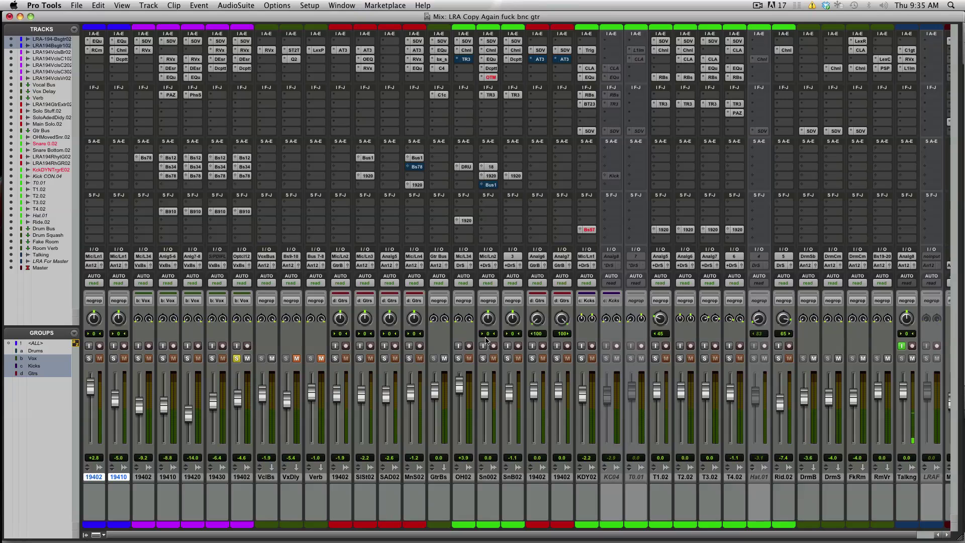
Step: Move the solo from the verse vocal to the first chorus vocal and check that track's RVox and DeEsser settings
left_click(237, 358)
left_click(162, 359)
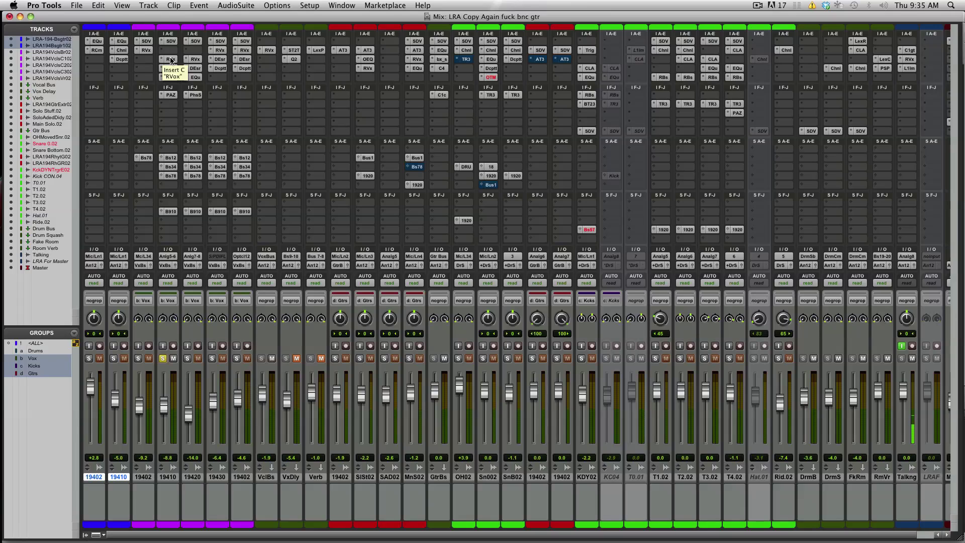
left_click(171, 59)
left_click(171, 60)
left_click(171, 68)
left_click(170, 69)
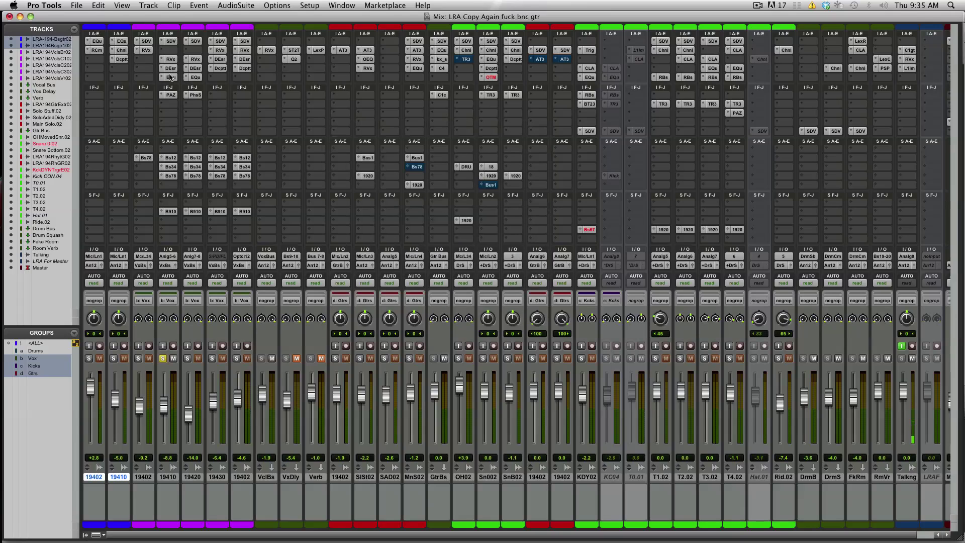
Step: Play the first chorus vocal through its DMGAudio EQuality EQ and compare the sound with the EQ bypassed and active
left_click(170, 77)
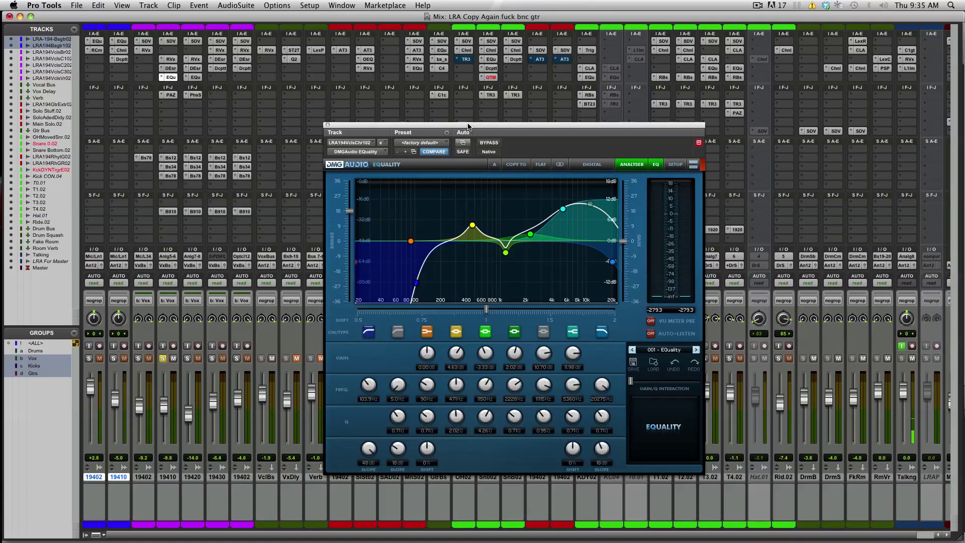
left_click_drag(468, 127, 541, 112)
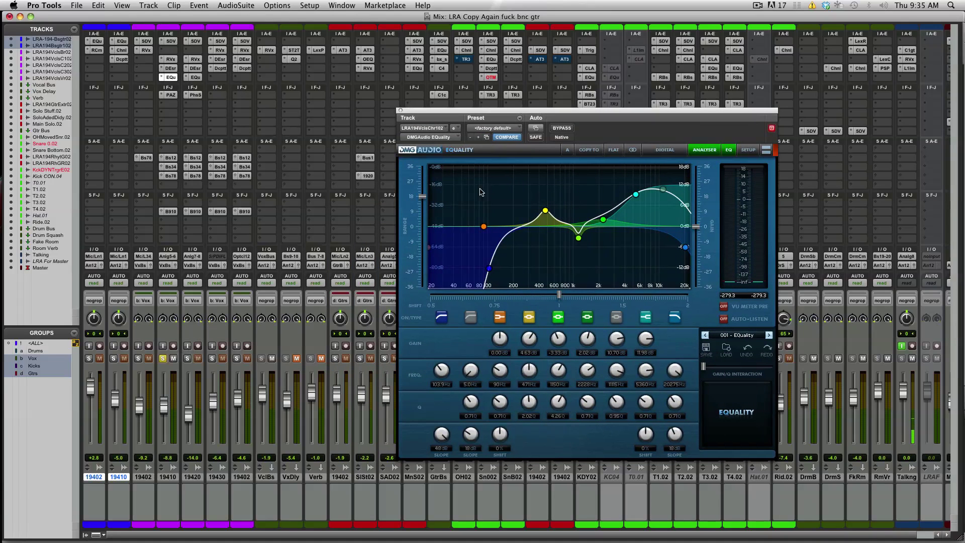
key("space")
key("Return")
key("space")
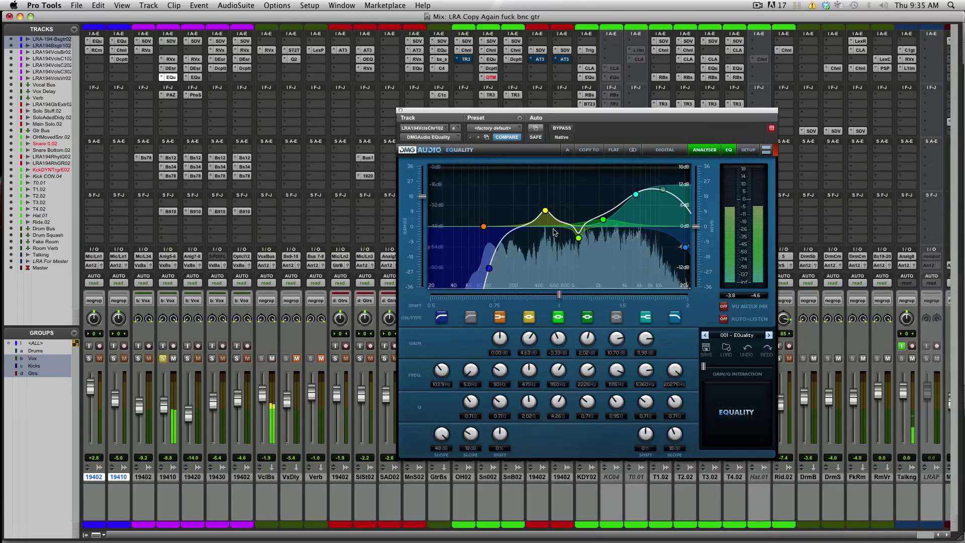
left_click(561, 129)
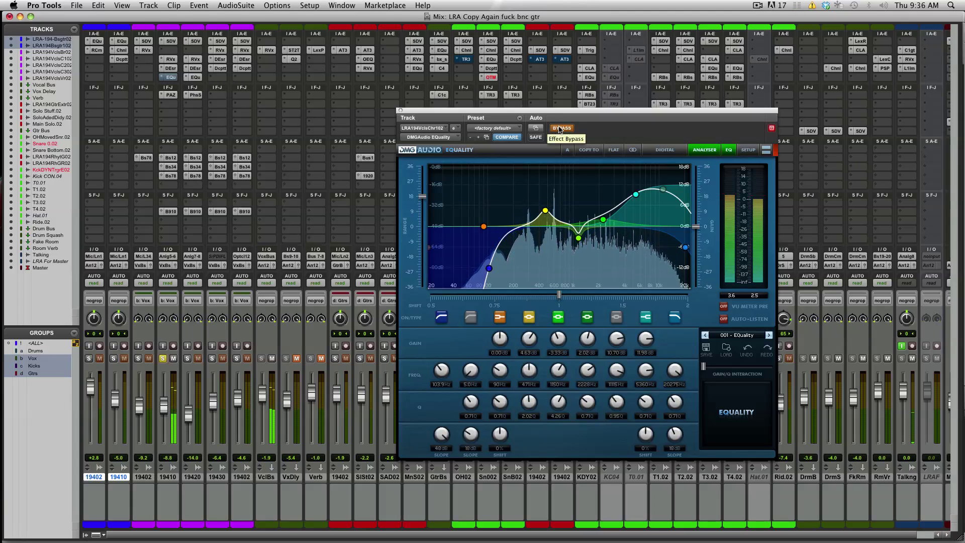
left_click(560, 129)
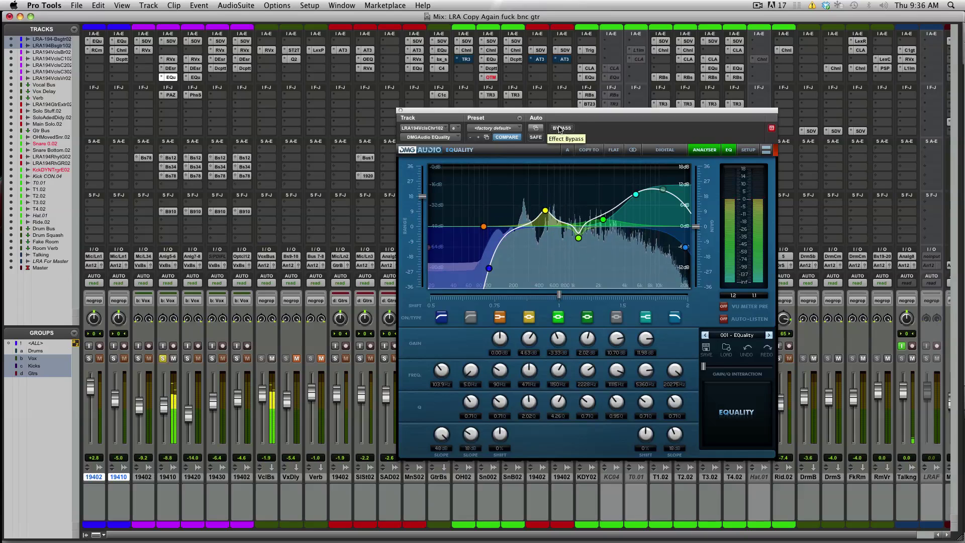
left_click(400, 110)
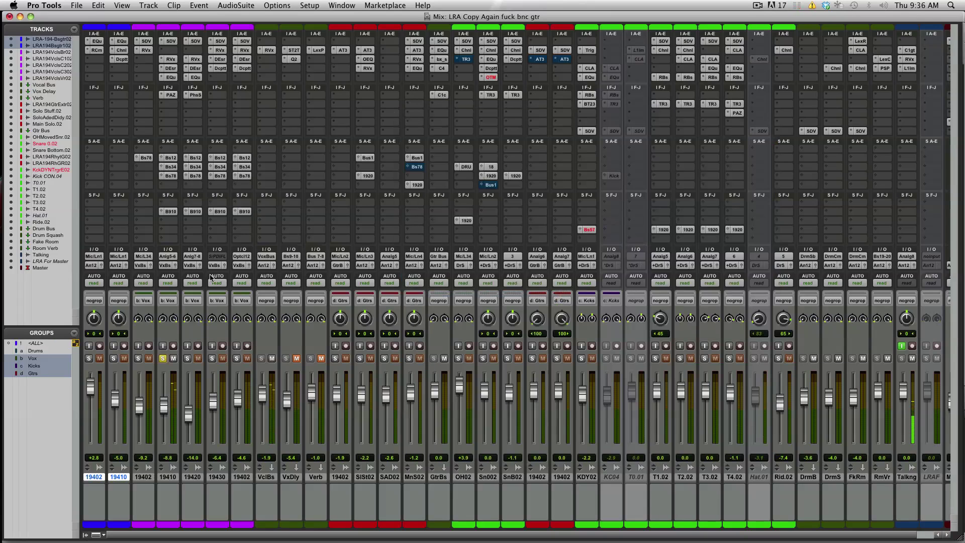
Step: Clear the first chorus vocal's solo and place the edit cursor near the end of bar 72 in the chorus
left_click(163, 358)
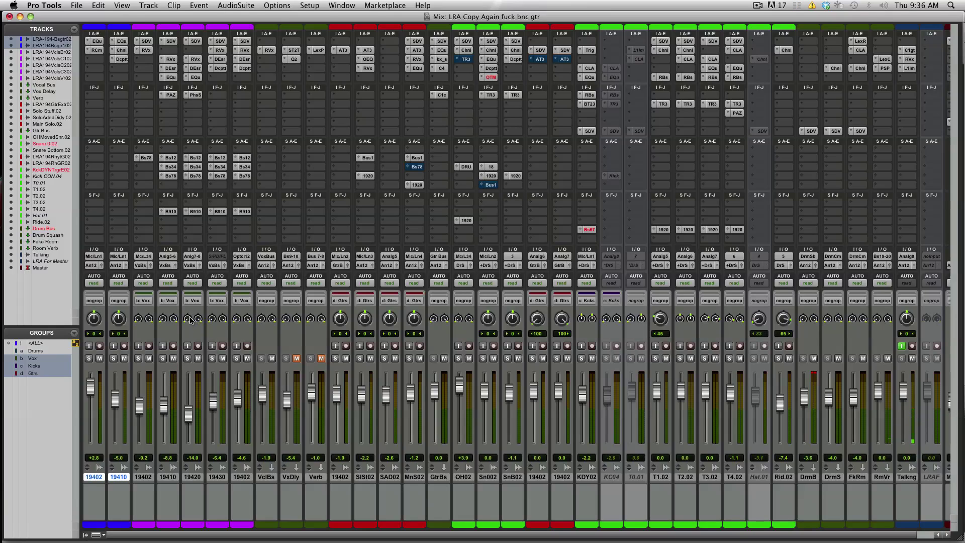
key("super+equal")
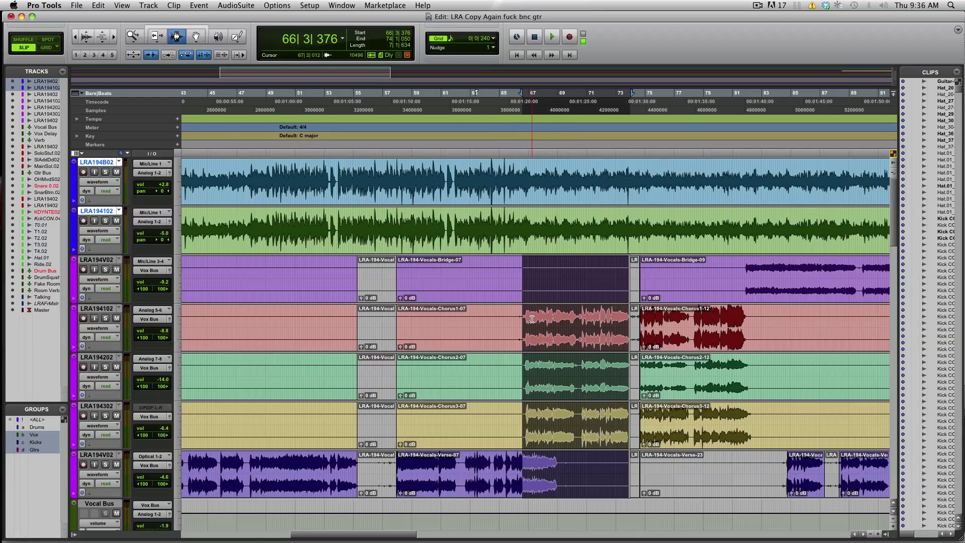
left_click(490, 320)
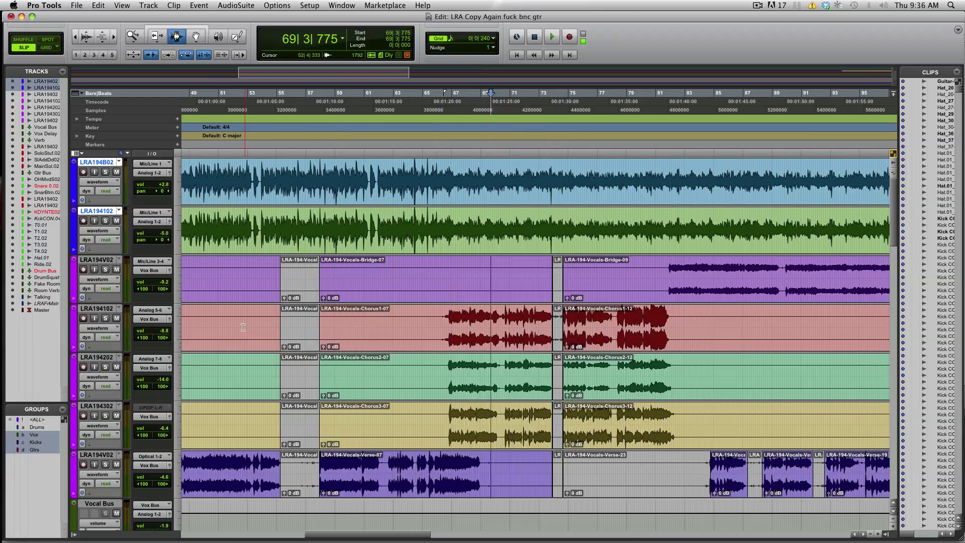
left_click_drag(461, 332, 535, 329)
left_click(536, 329)
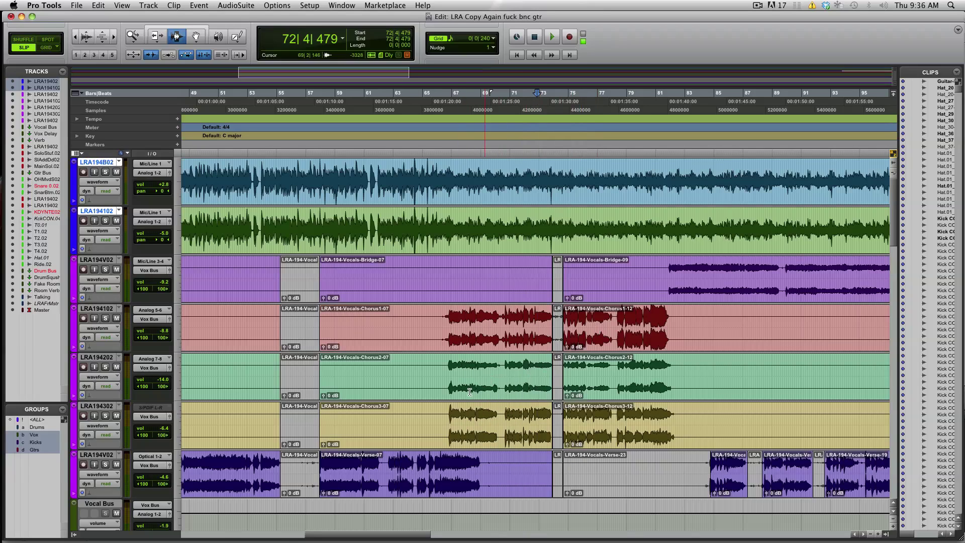
Step: Solo the third chorus vocal, play it from near the end of bar 72, and dismiss the audio processing error
scroll(517, 352, "down", 1)
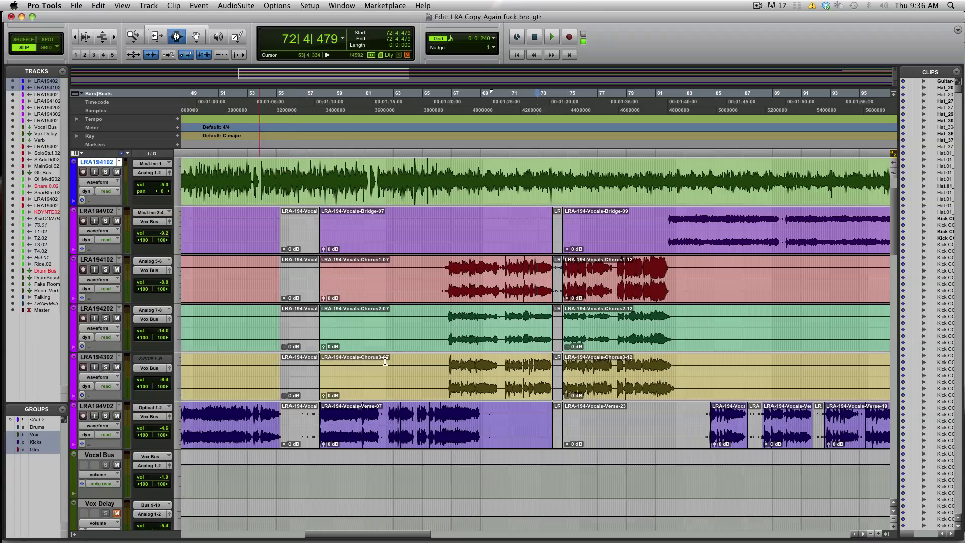
left_click(106, 367)
key("space")
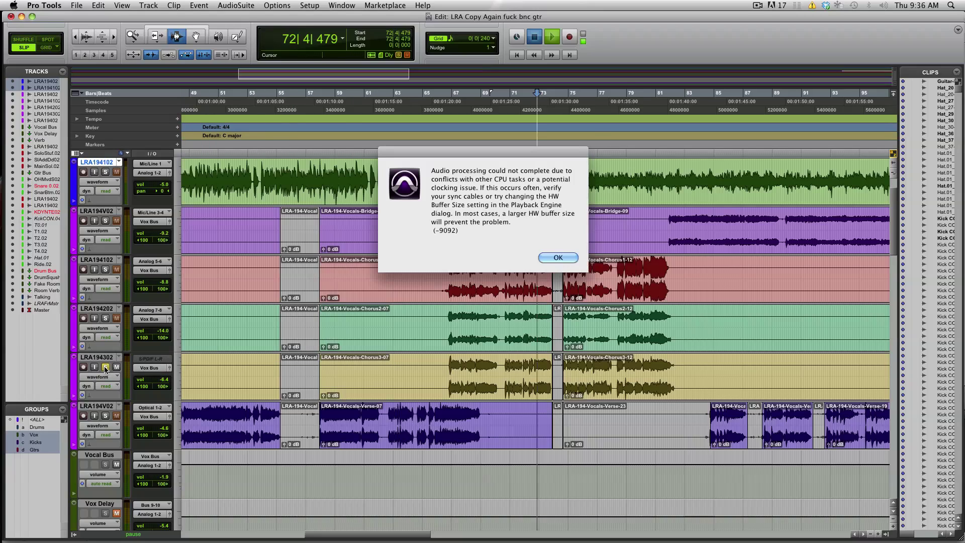
key("Return")
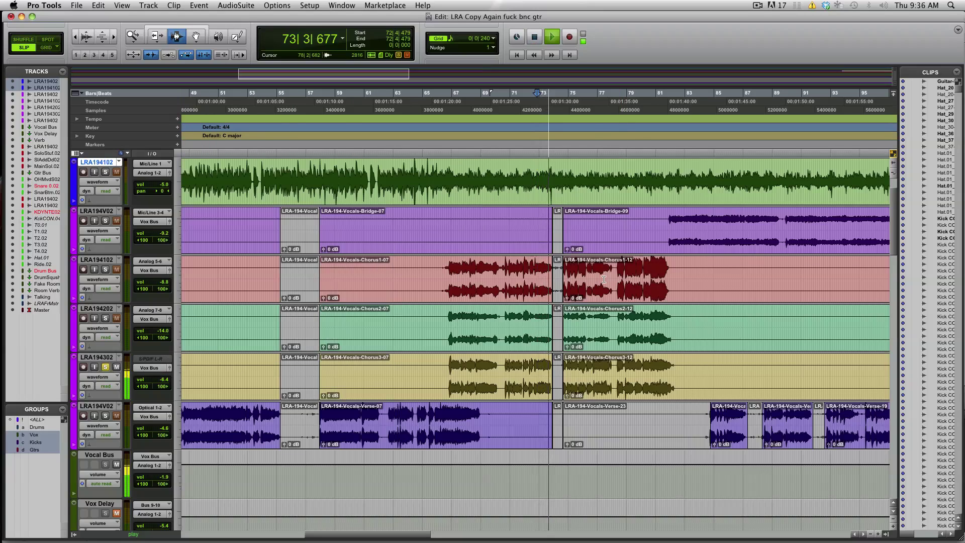
key("space")
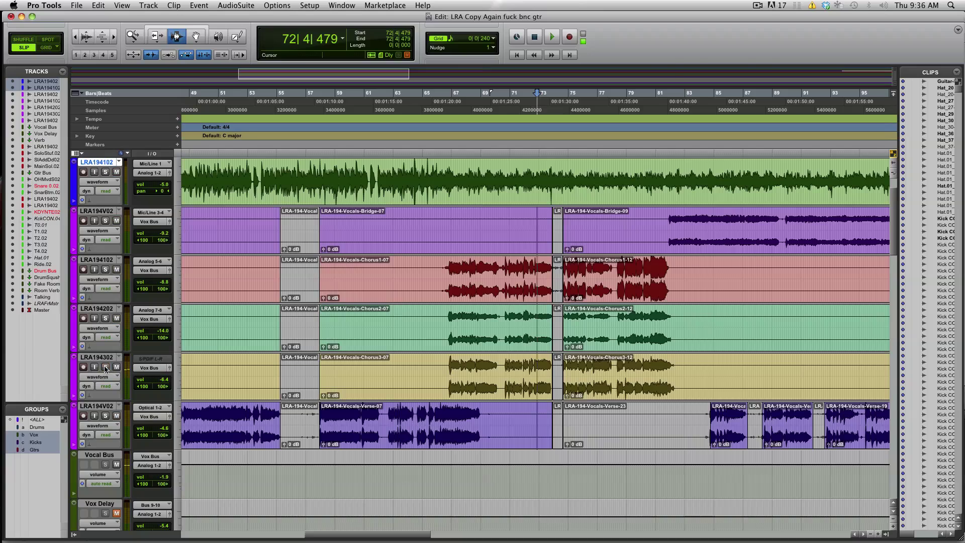
Step: Unmute the Vox Delay and Verb tracks, play the chorus vocals with these effects from bar 68, and return to the mixer
key("super+equal")
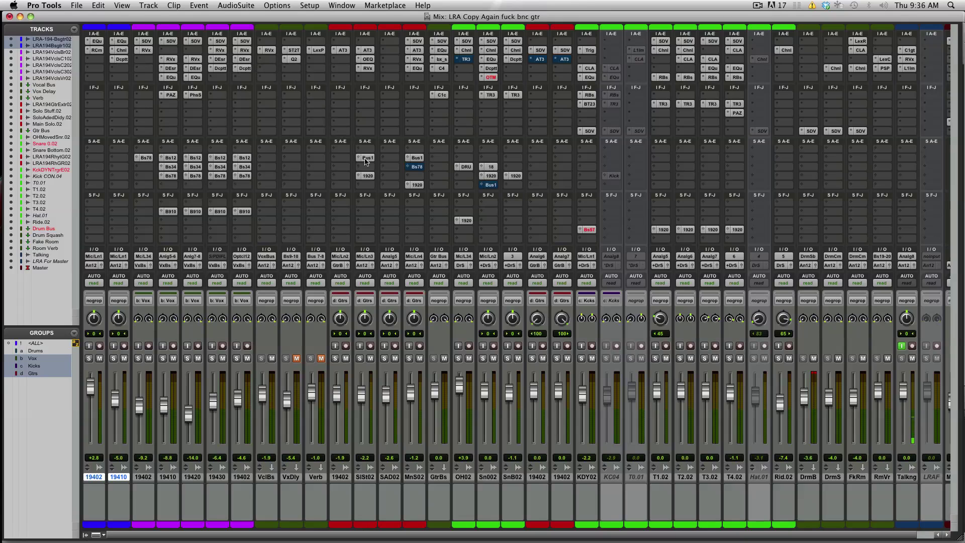
left_click(321, 358)
left_click(297, 358)
key("super+equal")
key("space")
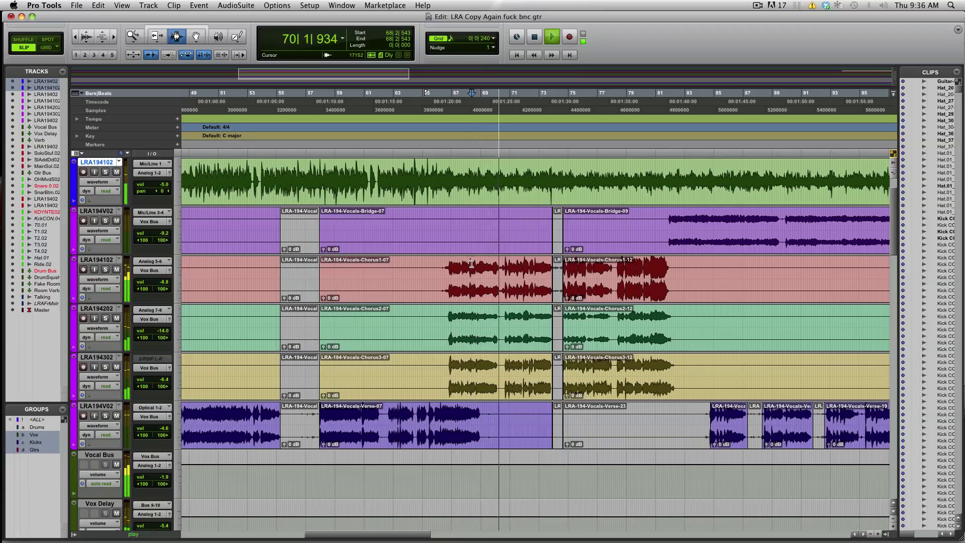
key("space")
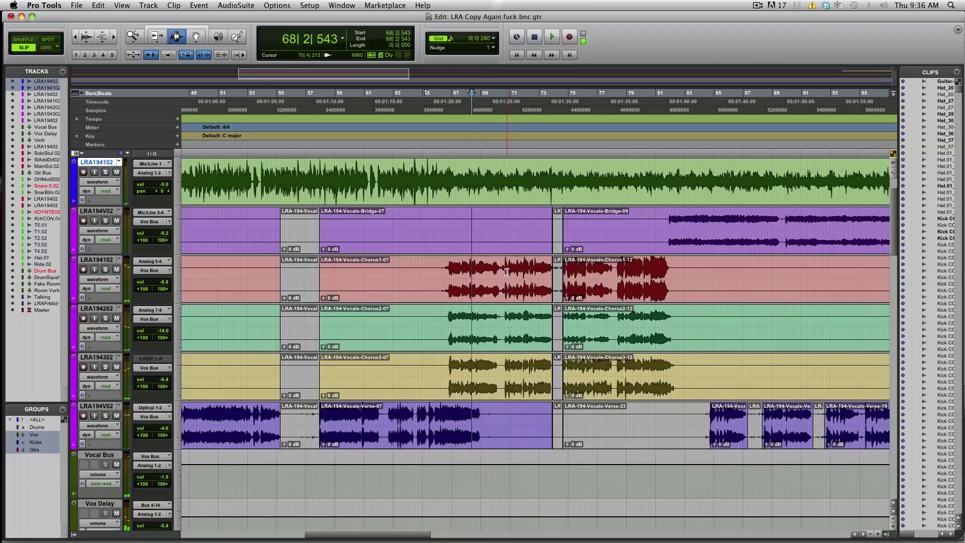
key("super+equal")
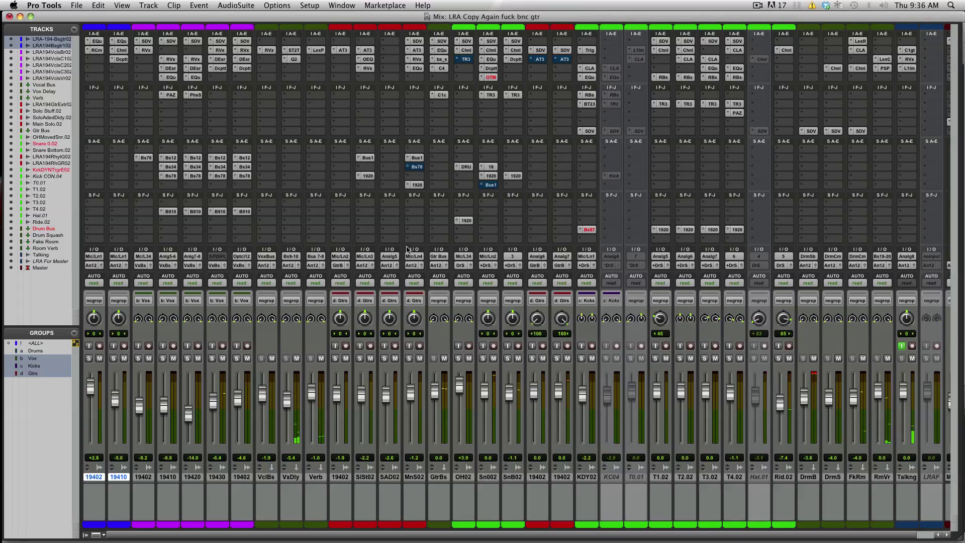
scroll(409, 248, "right", 1)
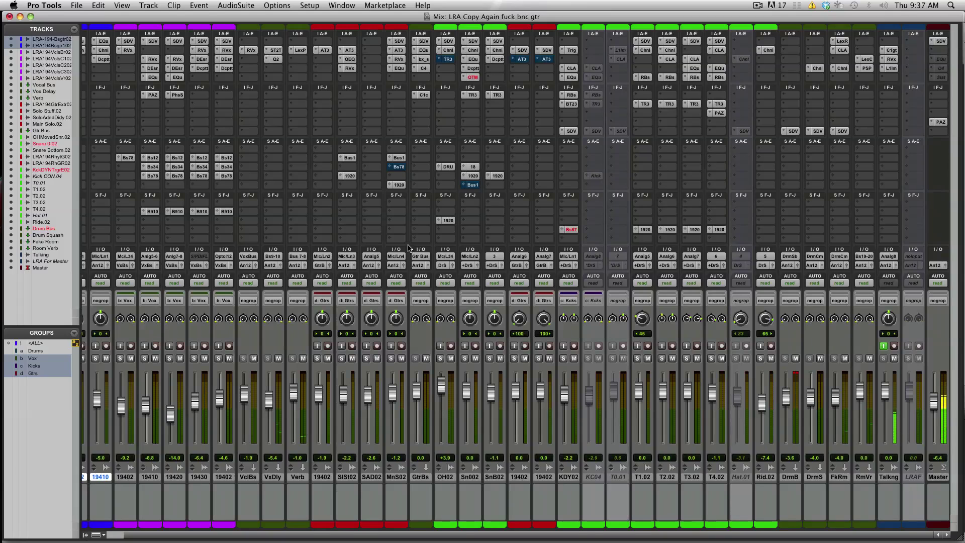
scroll(409, 249, "left", 1)
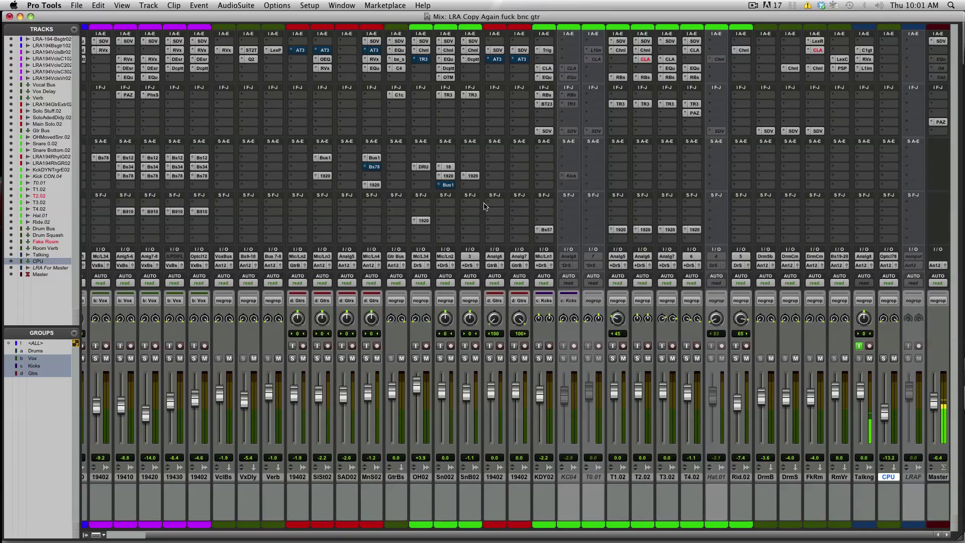
Step: Solo the extra guitar track, play its opening part from bar 2, and clear the solo to hear it in the full mix
key("super+equal")
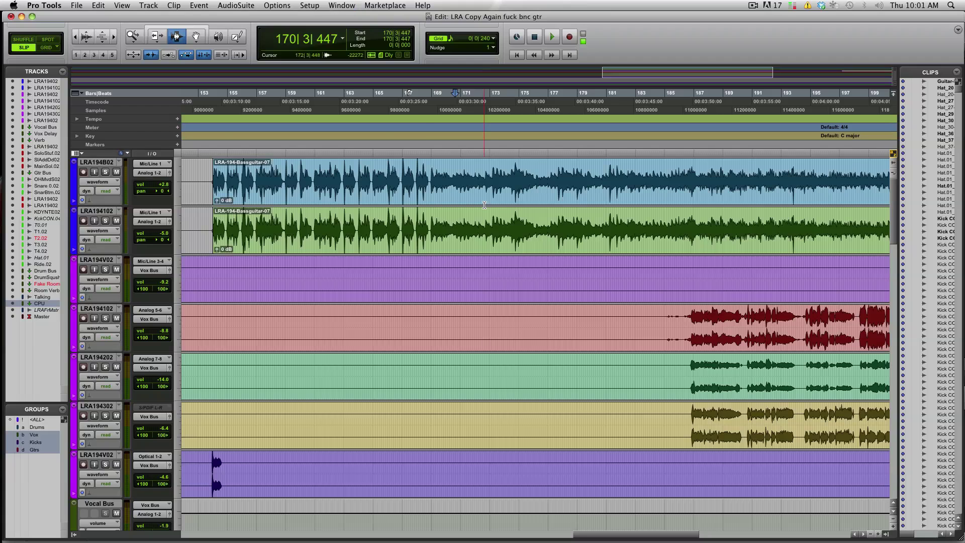
key("Home")
scroll(405, 286, "down", 7)
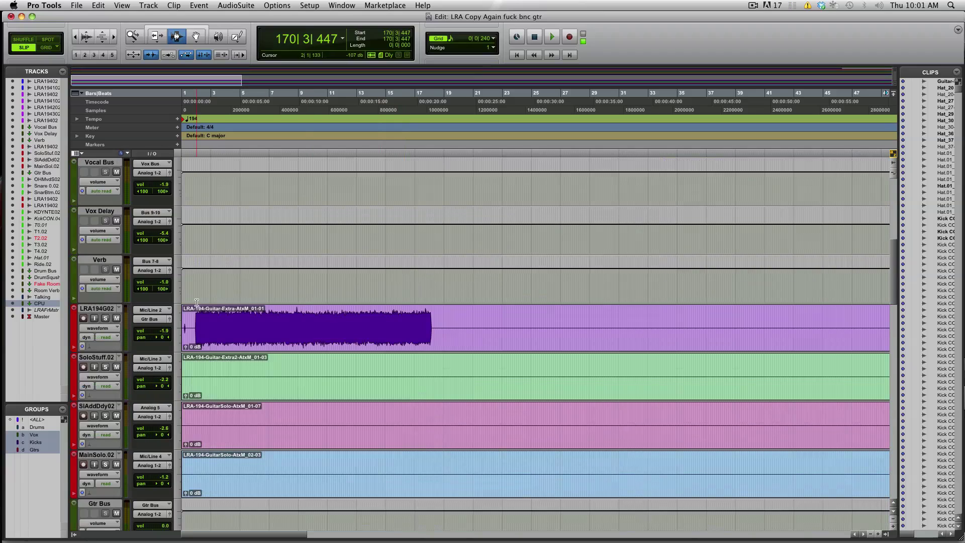
left_click(105, 318)
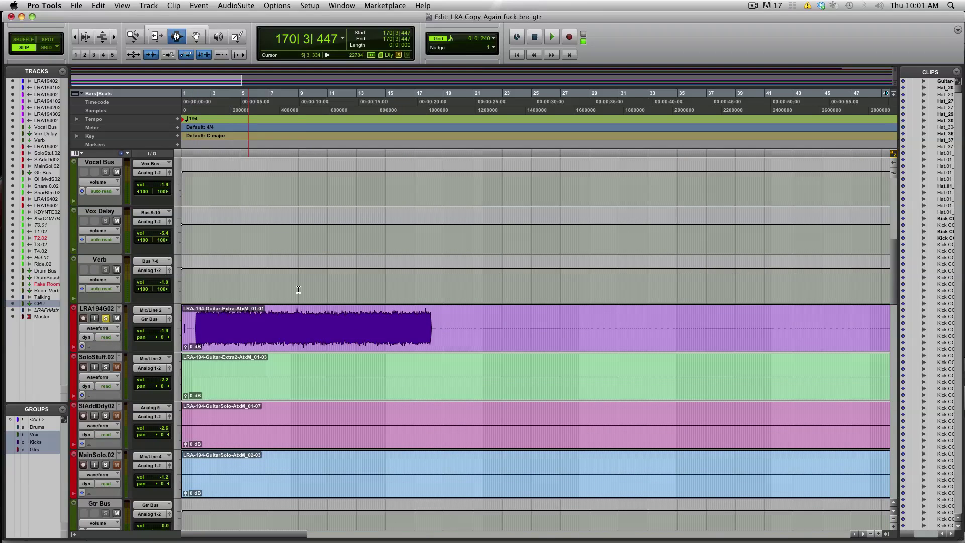
left_click(202, 312)
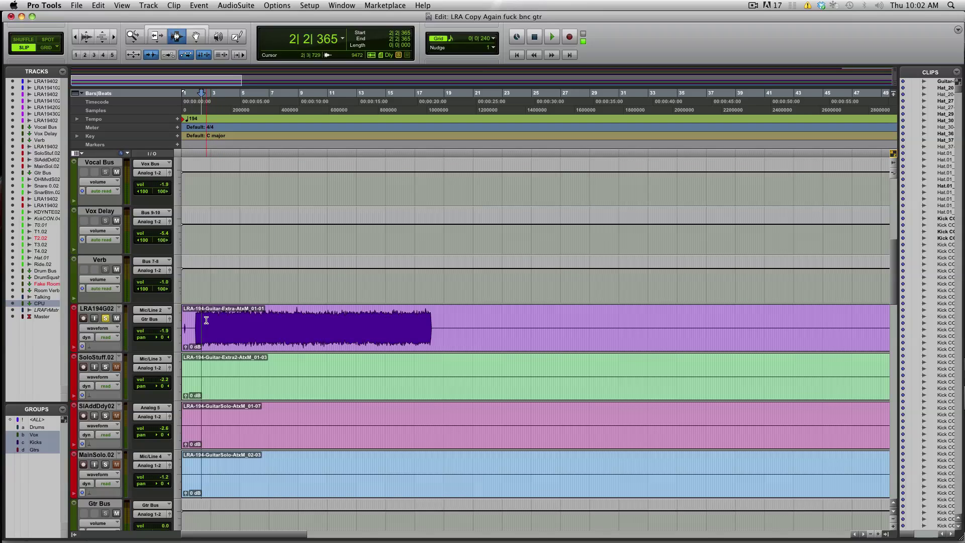
key("space")
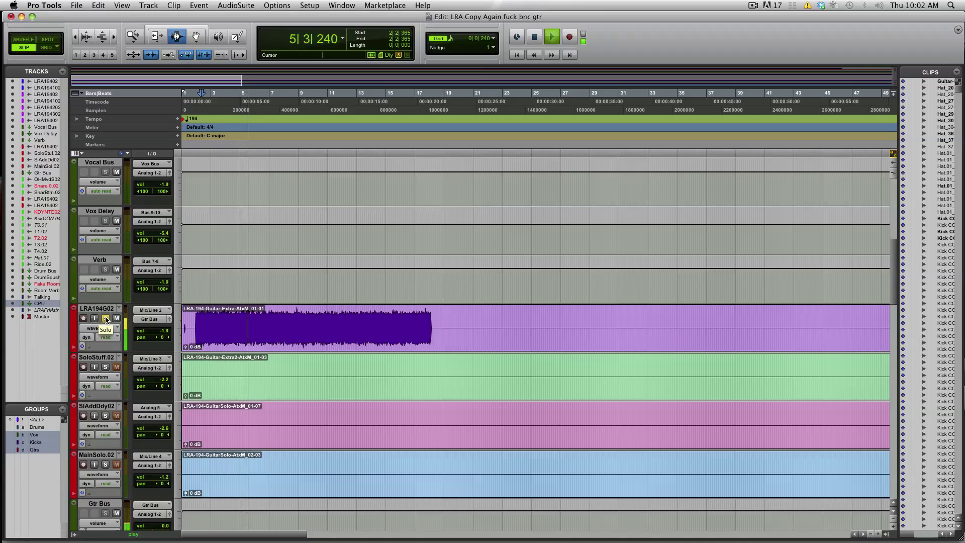
left_click(105, 318)
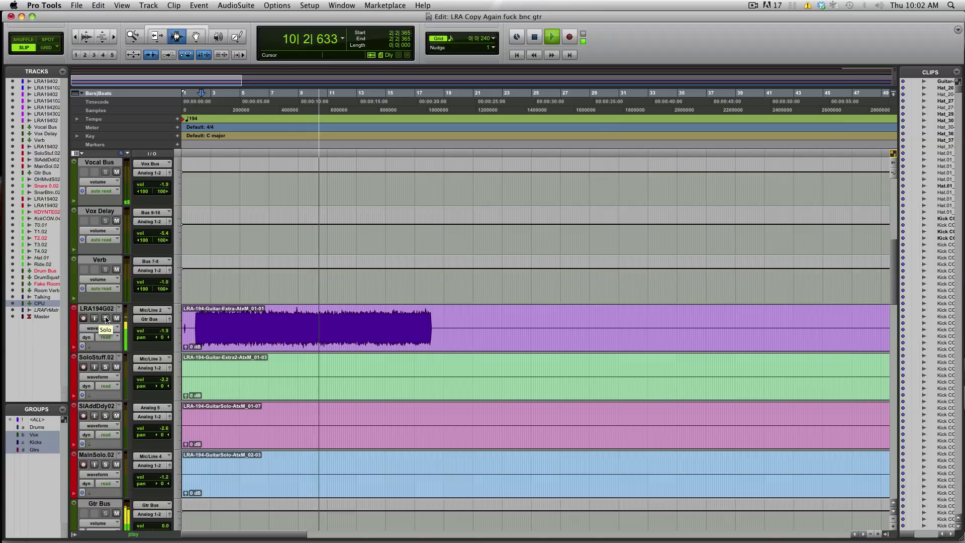
key("space")
Step: Solo the Solo Stuff.02 guitar, select its part at about bars 66 to 81, play it, and clear the solo in the mixer
scroll(333, 324, "right", 10)
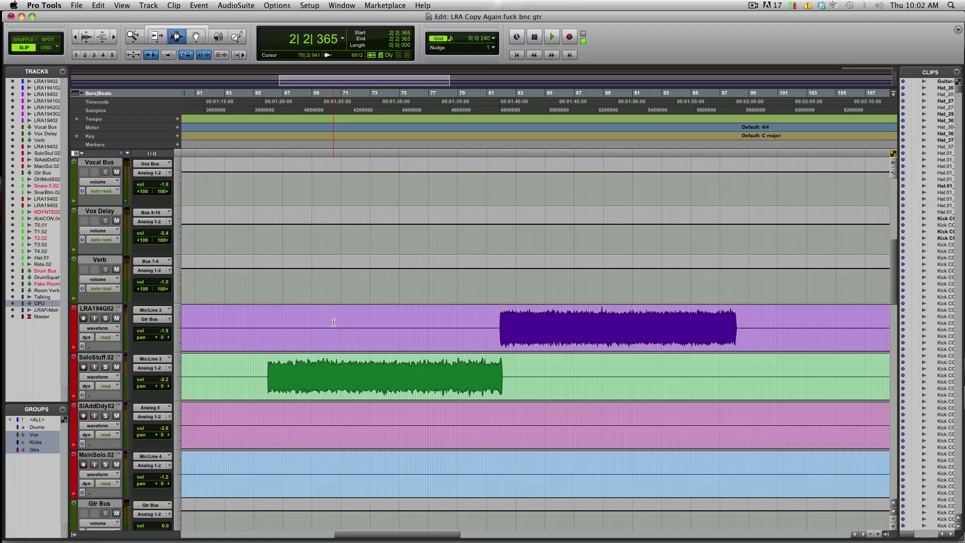
scroll(359, 320, "right", 3)
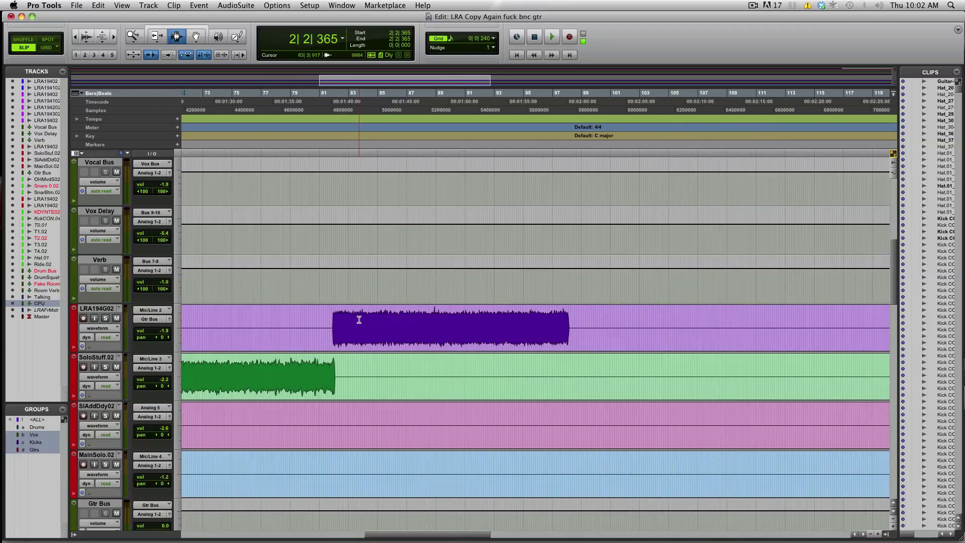
scroll(359, 320, "left", 2)
left_click(105, 367)
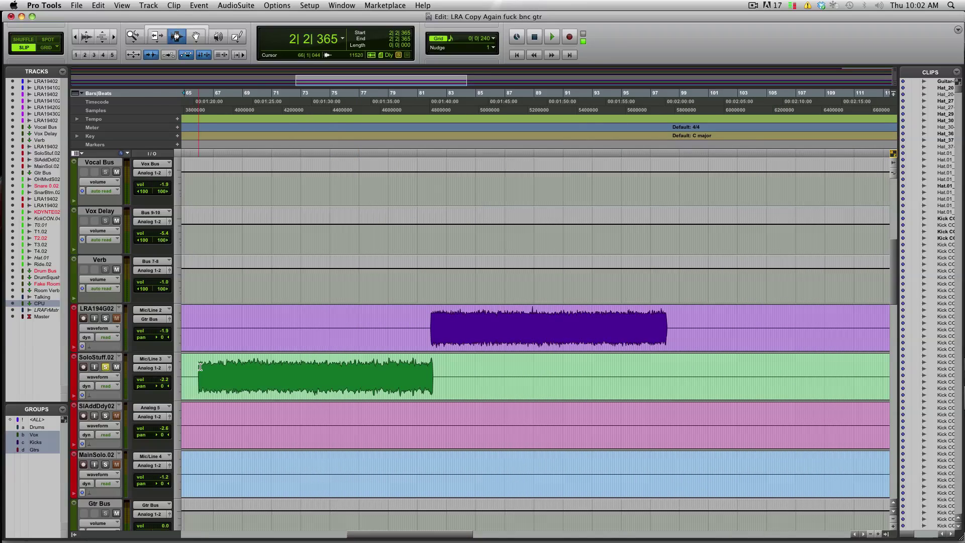
left_click_drag(200, 367, 428, 372)
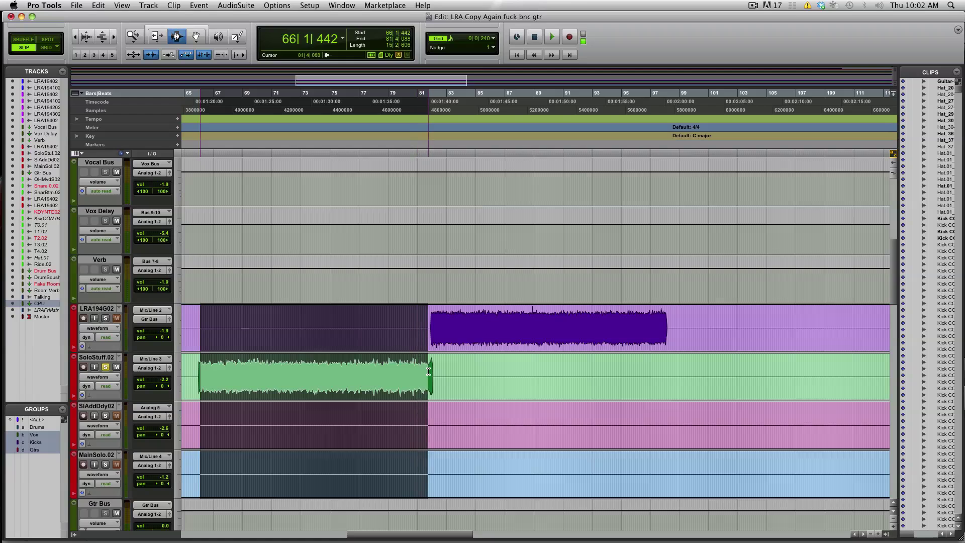
key("space")
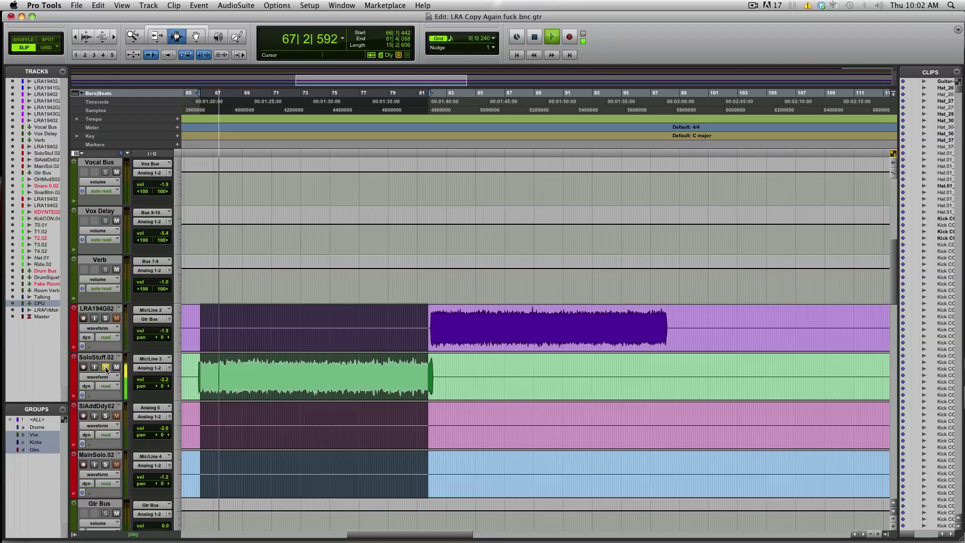
key("super+equal")
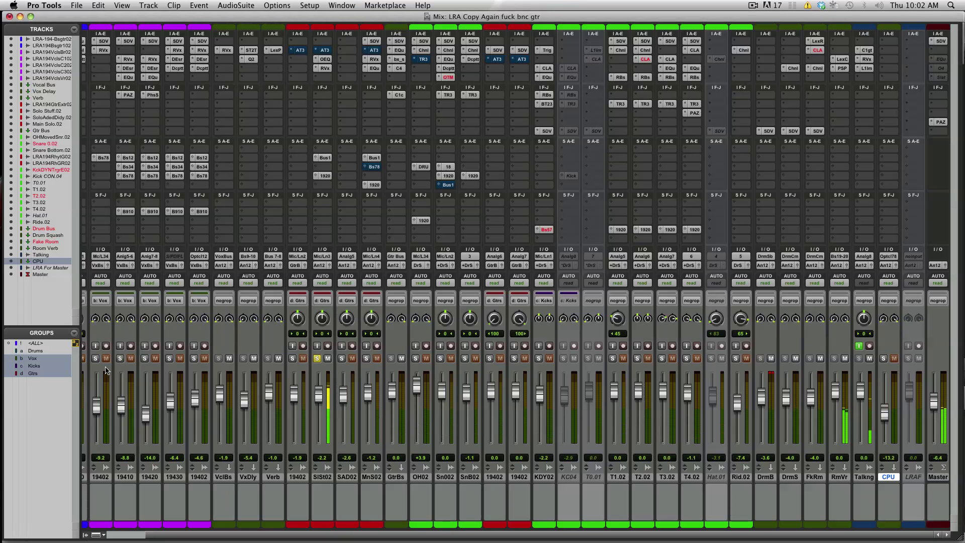
left_click(318, 358)
Step: Check the Sonnox Oxford EQ and RVox settings on the Solo Stuff.02 track
left_click(326, 59)
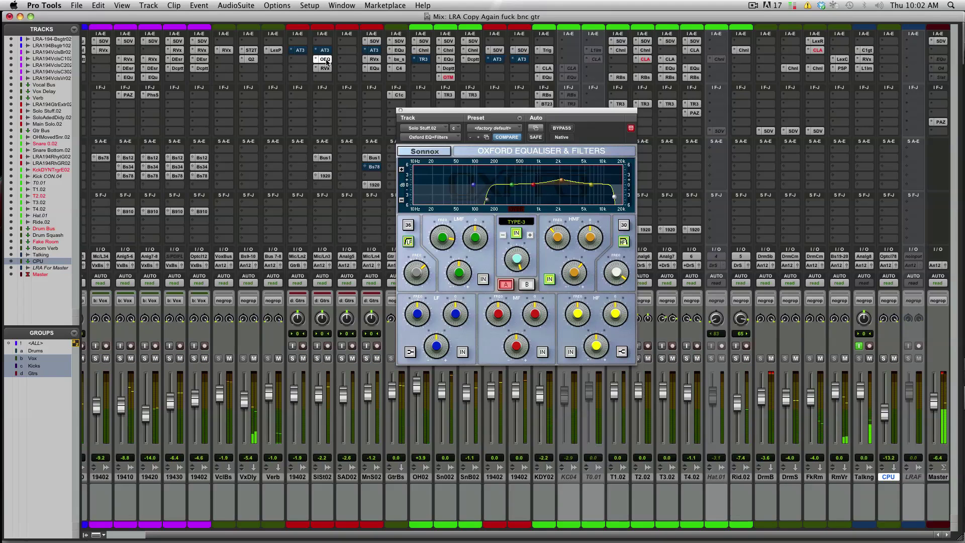
left_click(326, 60)
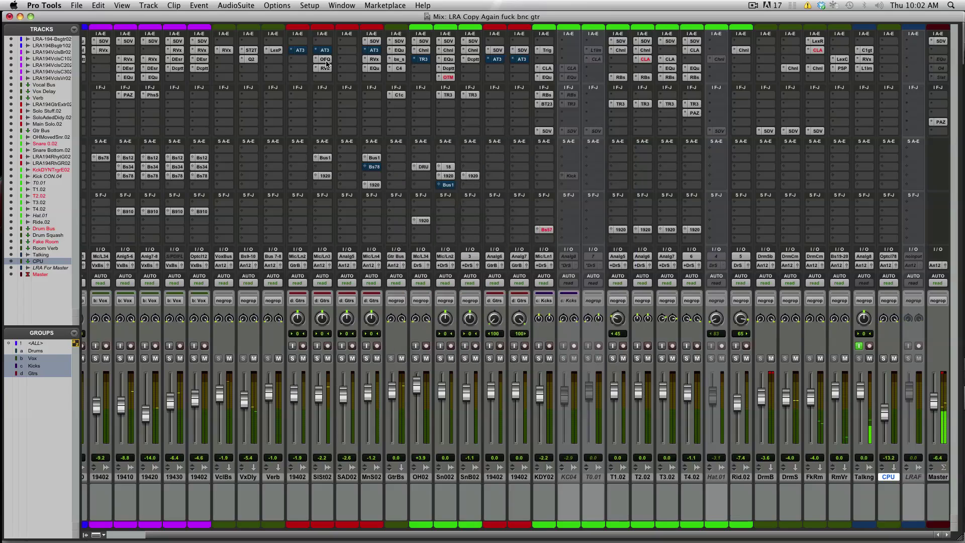
left_click(325, 69)
left_click(325, 69)
Step: Solo the Main Solo.02 track, select its guitar solo at about bars 170 to 187, and clear the solo in the mixer
left_click(367, 359)
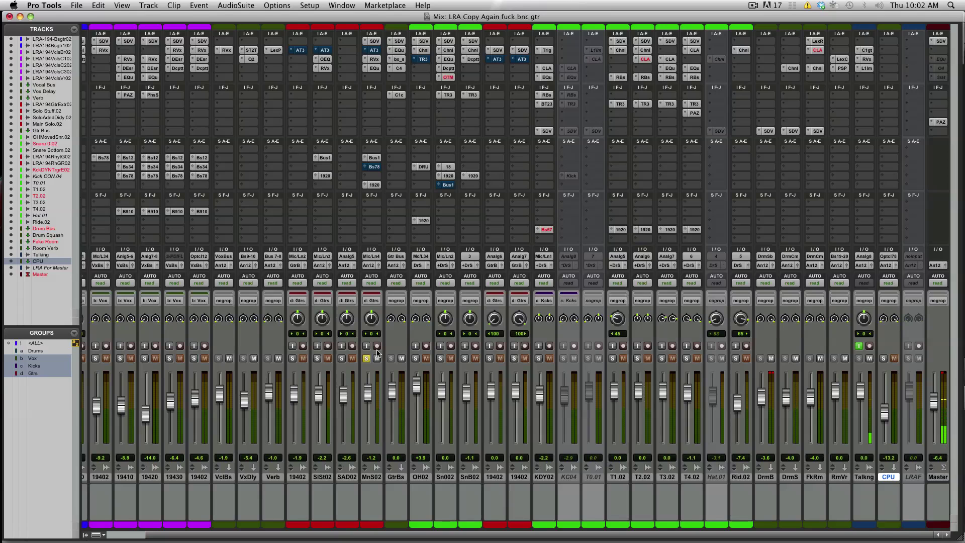
key("super+equal")
scroll(377, 351, "right", 20)
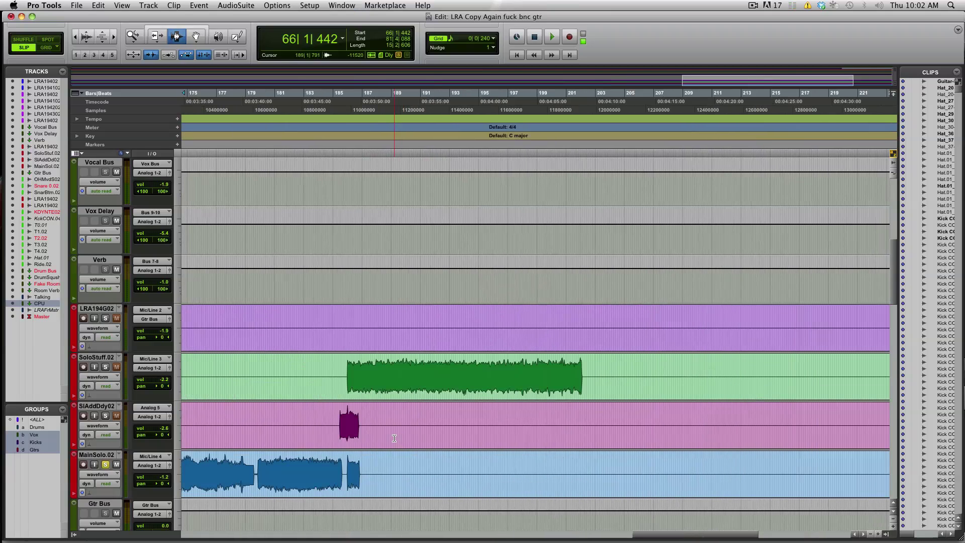
left_click_drag(379, 465, 345, 465)
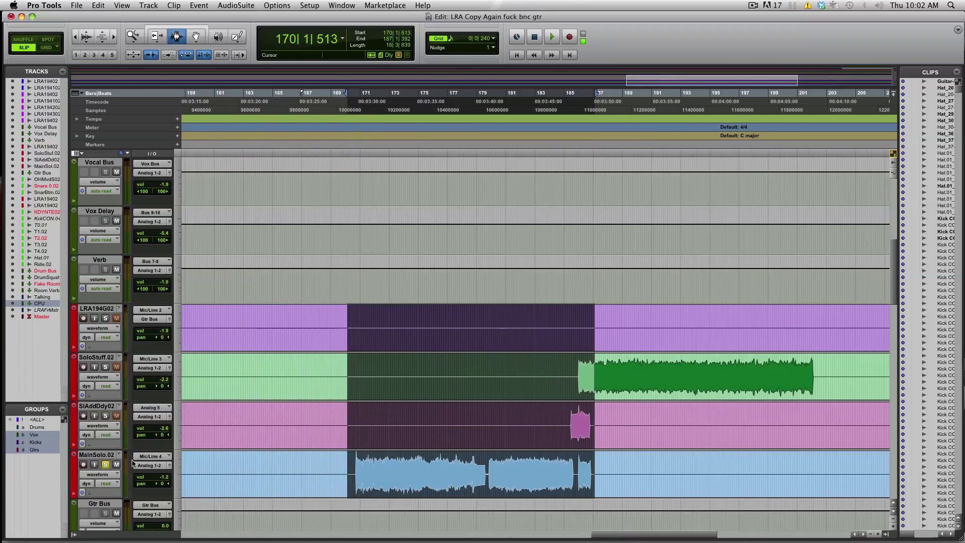
key("super+equal")
left_click(367, 358)
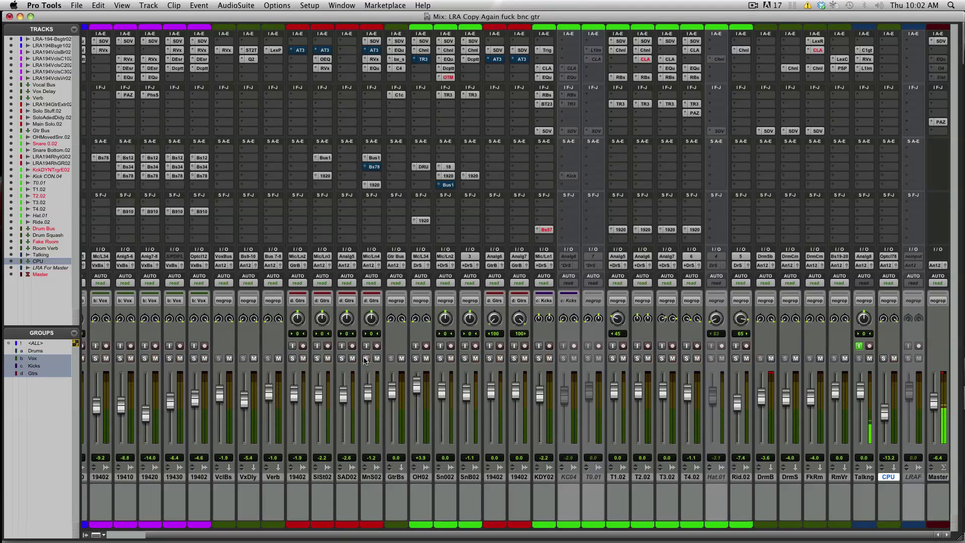
Step: Check the AmpliTube 3, RVox and DMGAudio EQuality plugins on the Main Solo.02 track
left_click(373, 49)
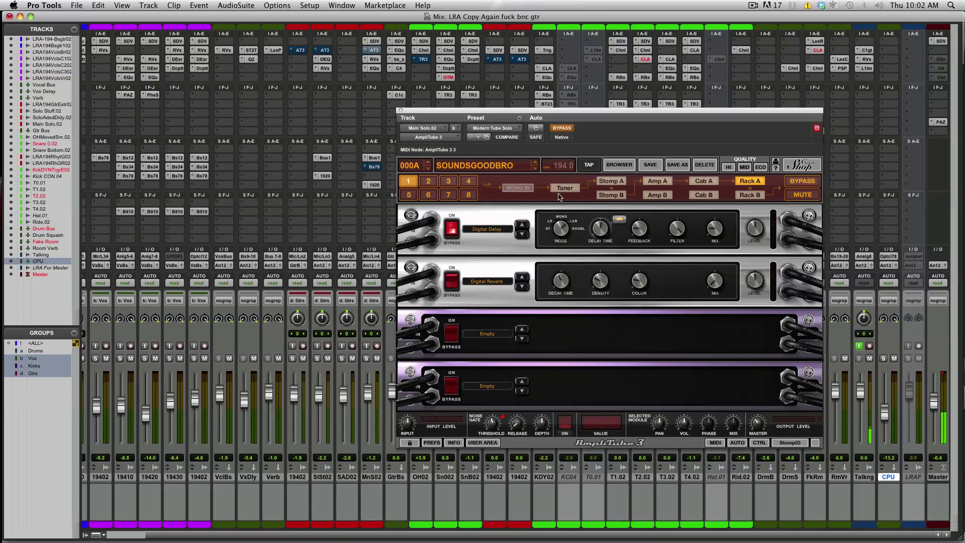
left_click(401, 110)
left_click(375, 59)
left_click(375, 63)
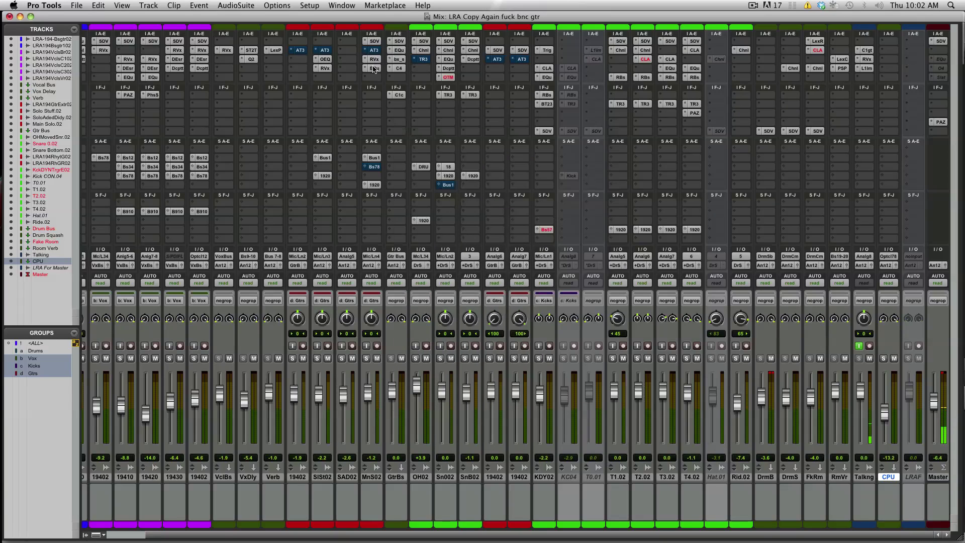
left_click(374, 67)
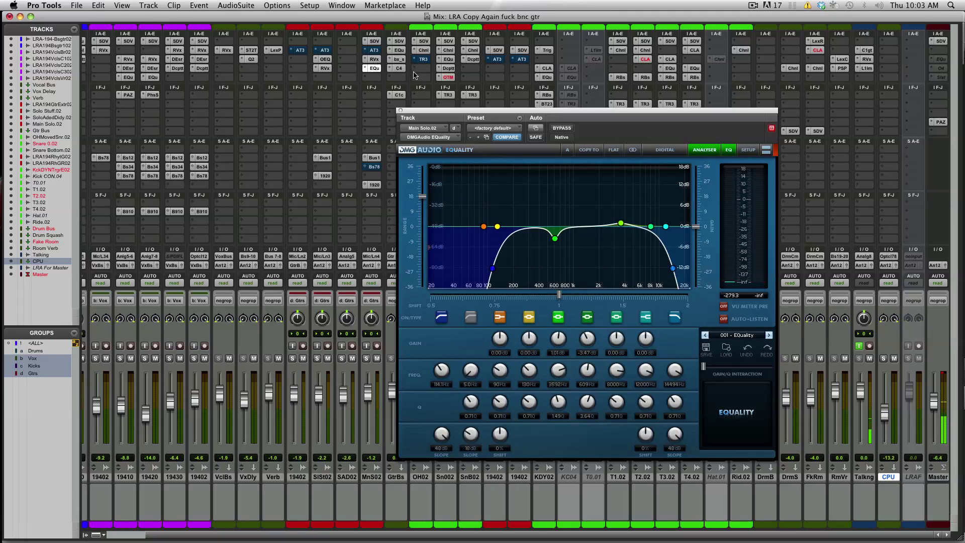
left_click(399, 110)
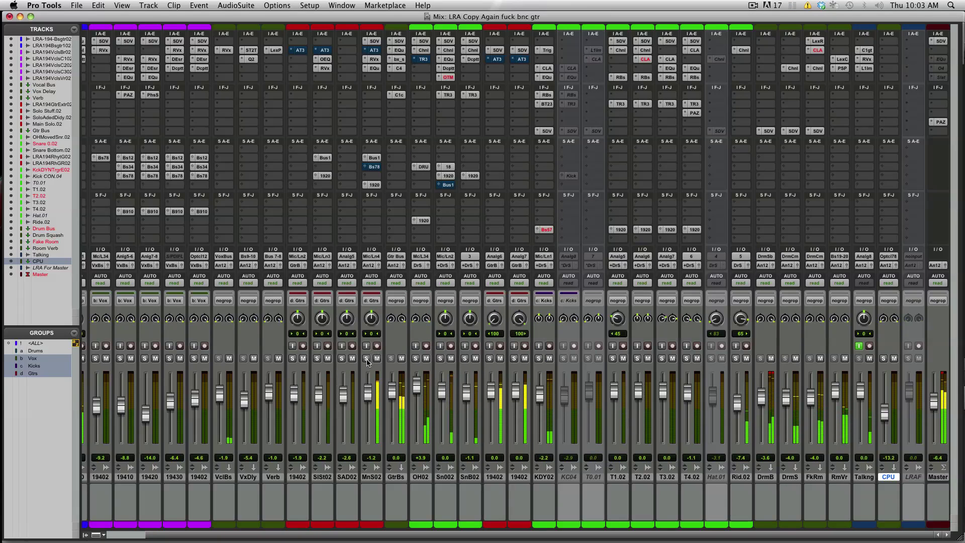
Step: Reset the mixer's clip indicators while the guitar solo plays in the full mix, and save the session
key("alt+c")
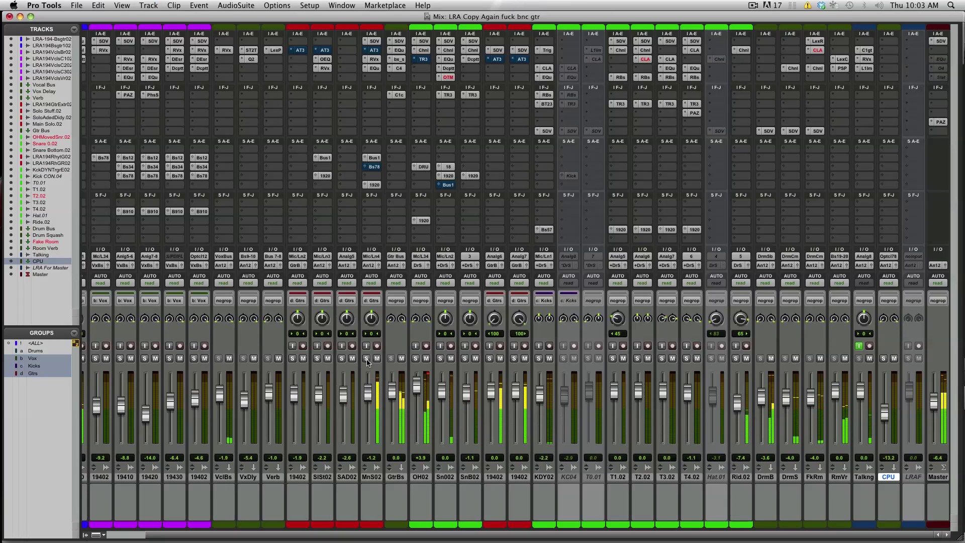
key("super+s")
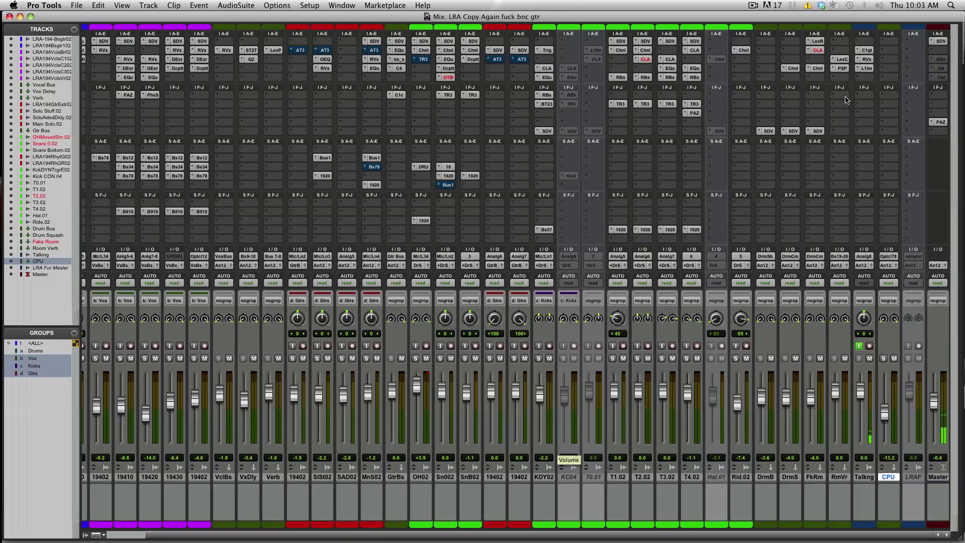
Step: Check the Master track's inactive DMGAudio EQuality plugin and look across the mixer's channels
left_click(941, 61)
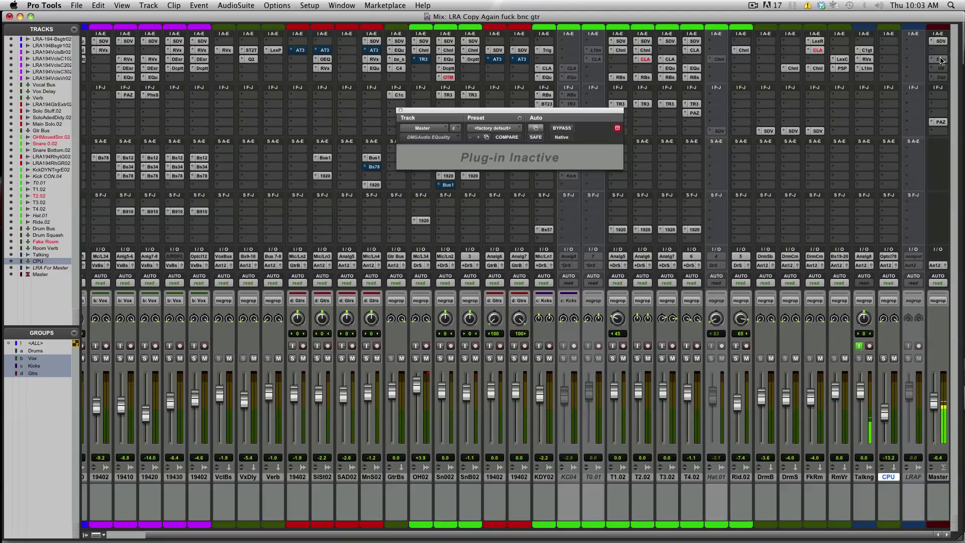
left_click(942, 61)
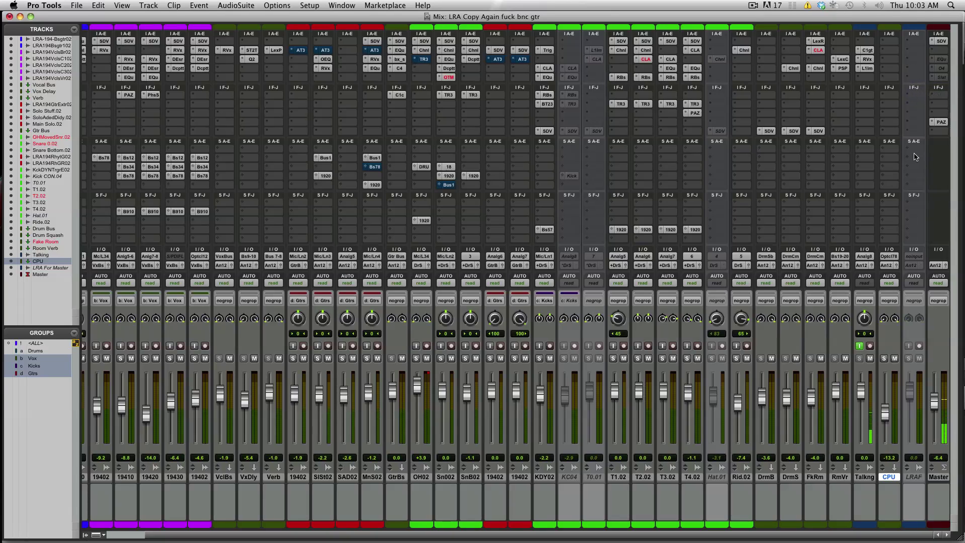
scroll(764, 221, "left", 2)
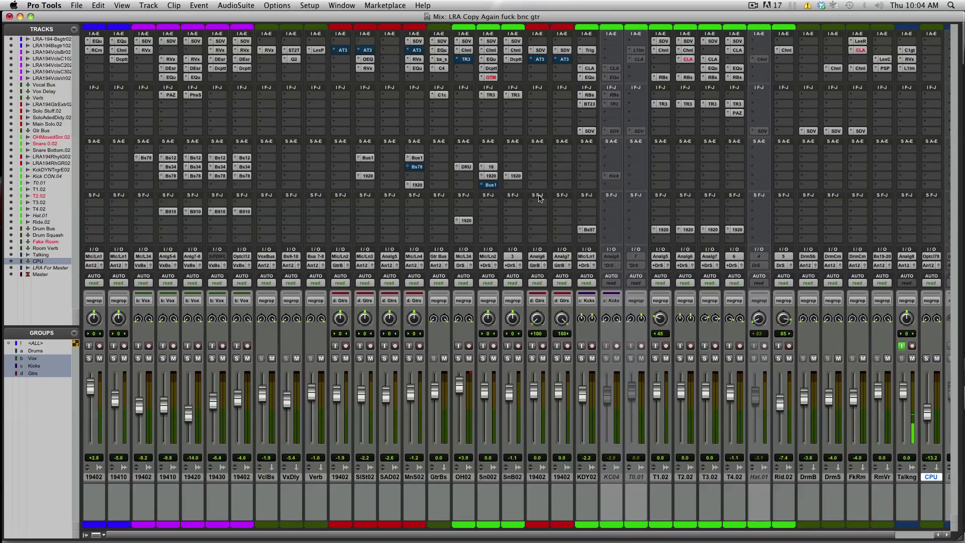
scroll(679, 215, "right", 2)
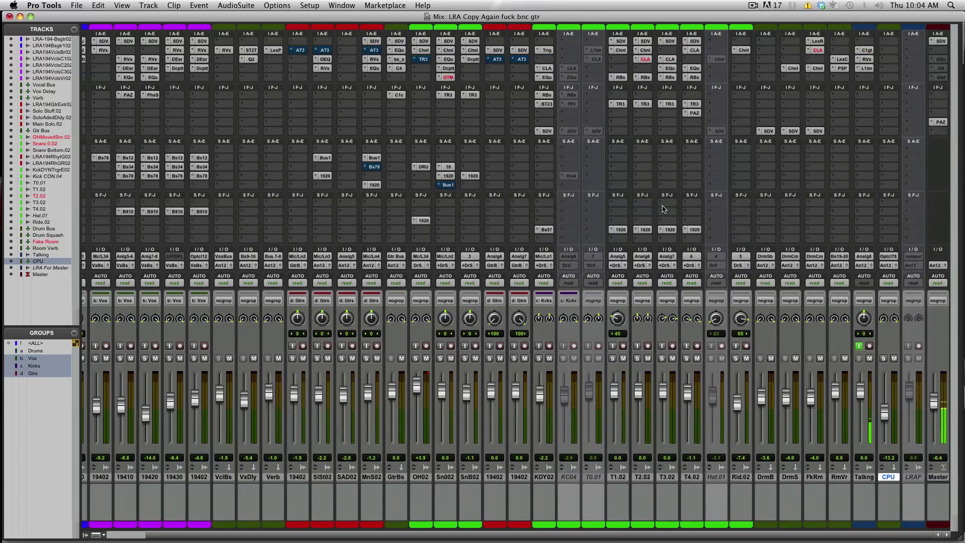